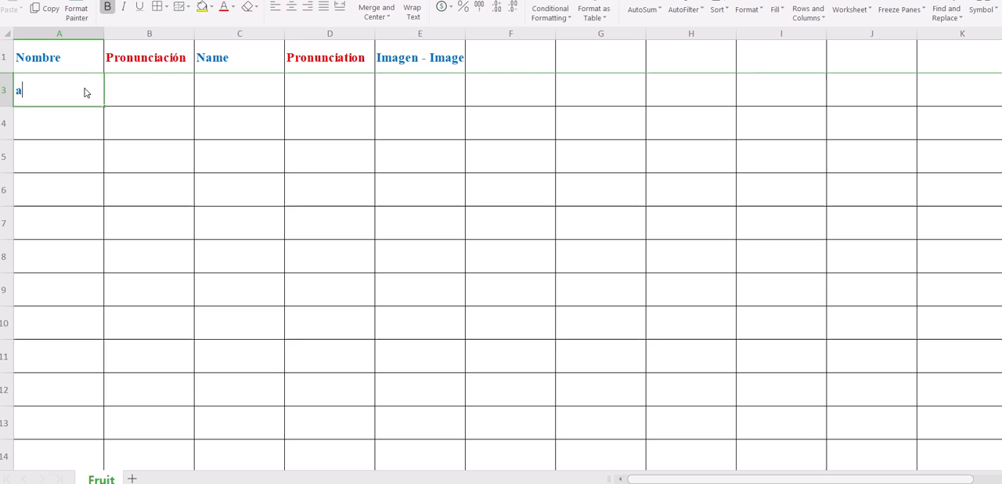
# Step: Enter "aceituna" under Nombre and "olive" under Name in row 3, leaving the row's Pronunciación cell selected
pyautogui.write('una')
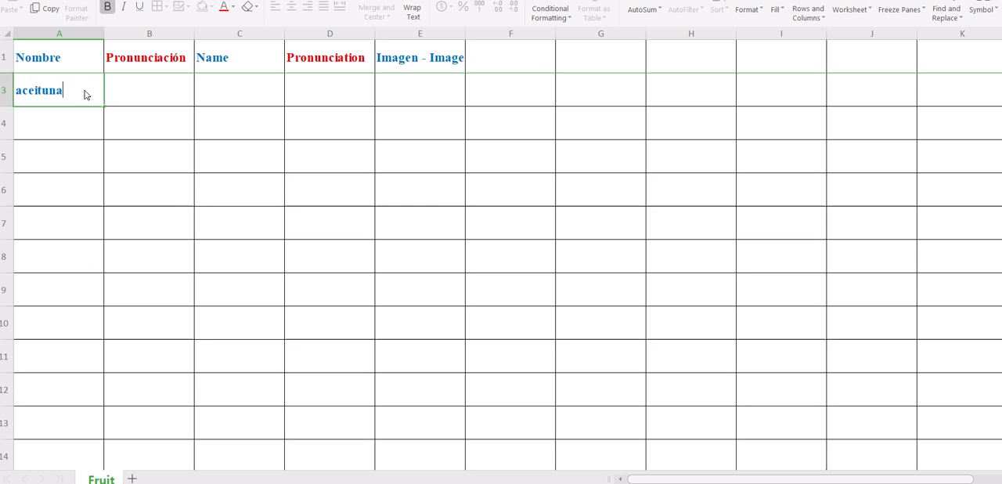
pyautogui.click(221, 92)
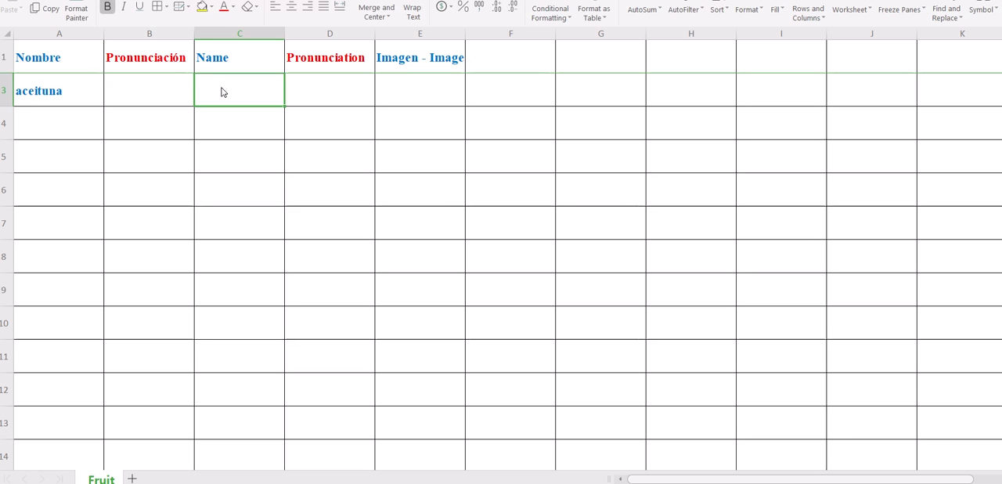
pyautogui.write('oliv')
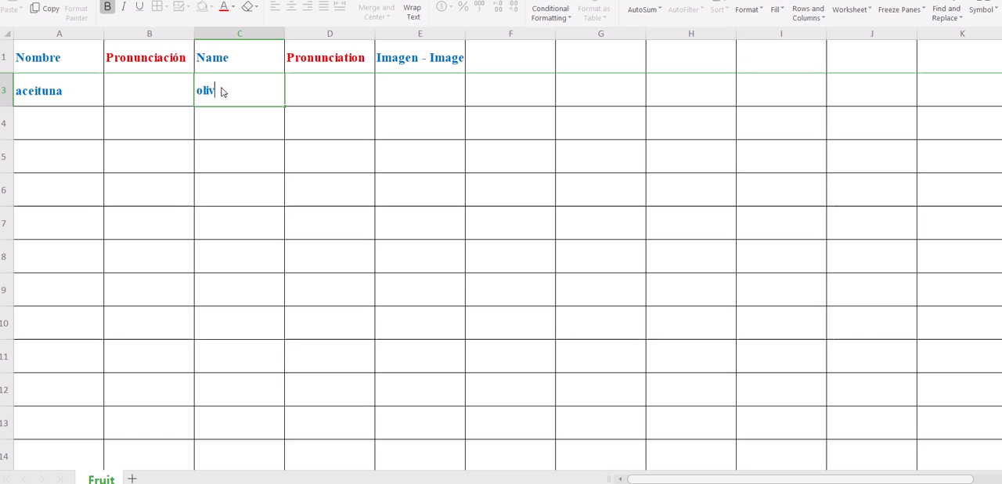
pyautogui.write('e')
pyautogui.click(167, 90)
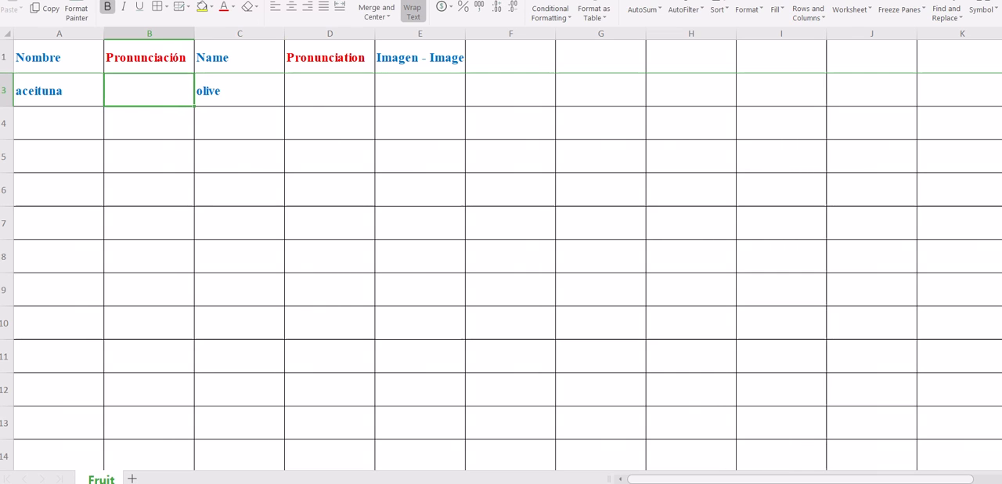
# Step: Switch to SoundCloud in the browser and upload the Aceituna audio file from the Documents folder
pyautogui.moveTo(475, 483)
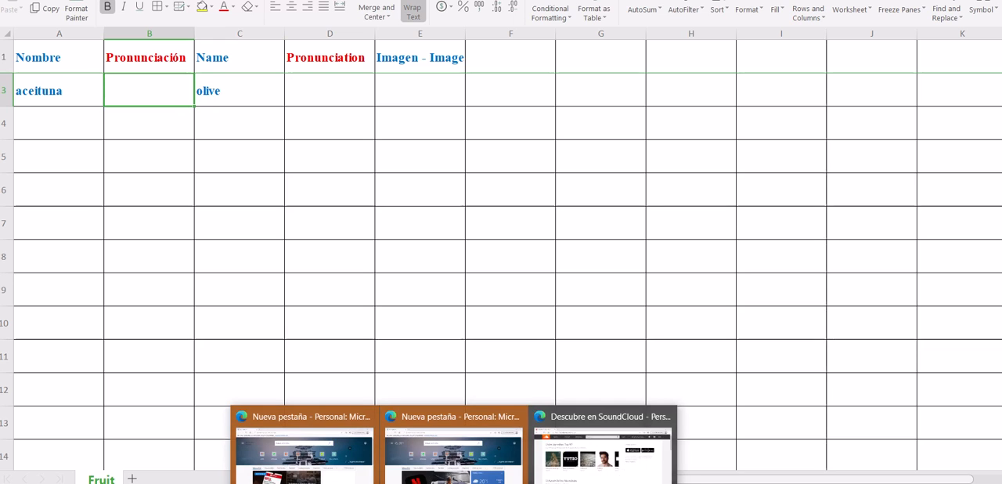
pyautogui.click(658, 479)
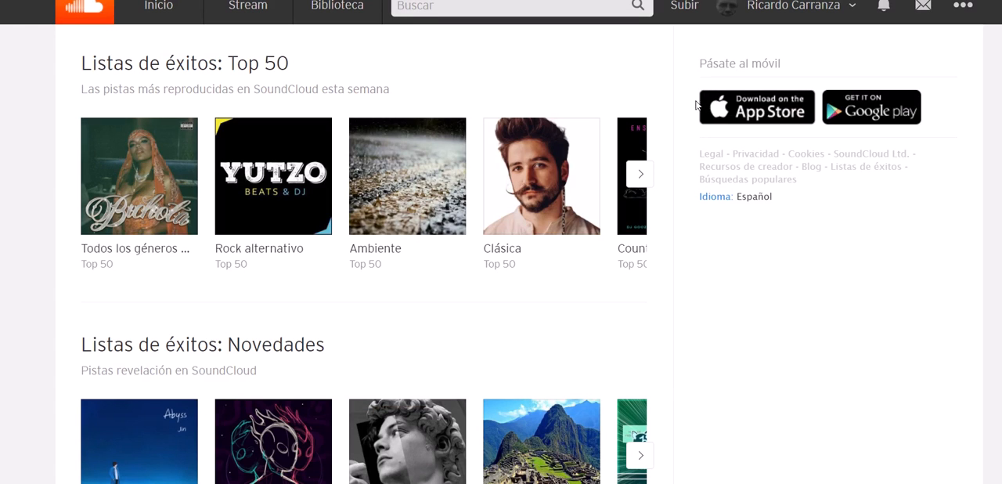
pyautogui.click(686, 8)
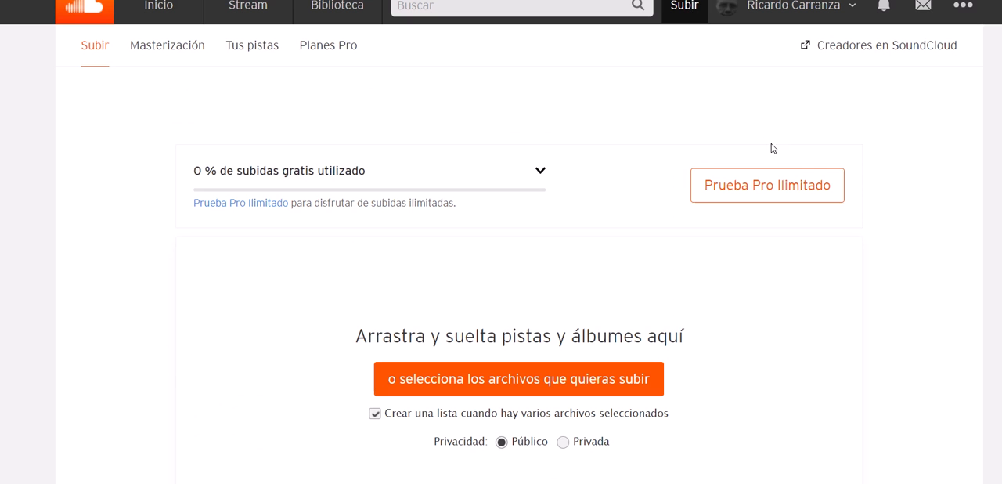
pyautogui.click(567, 391)
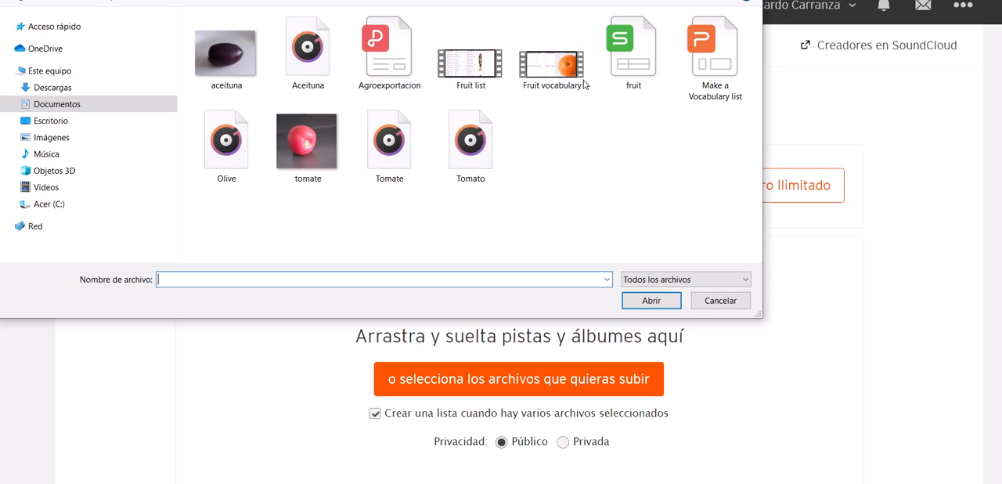
pyautogui.click(308, 59)
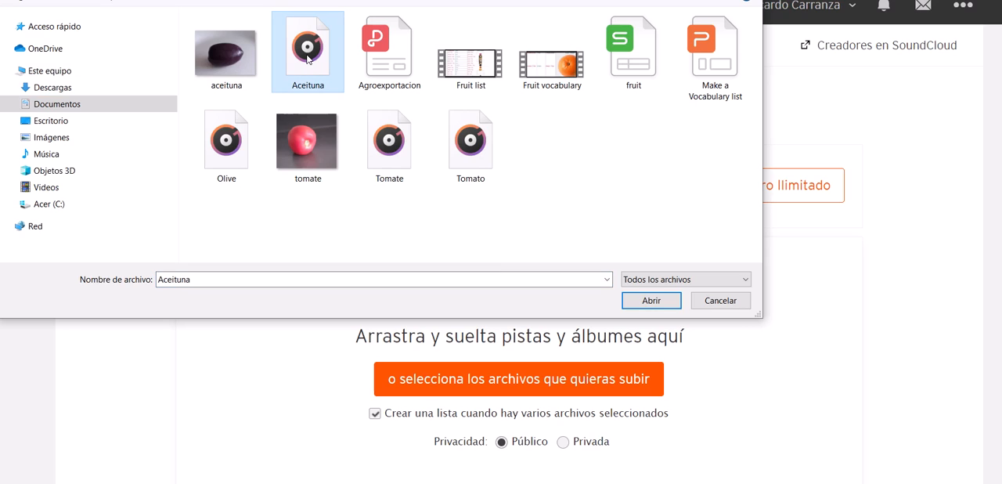
pyautogui.click(650, 304)
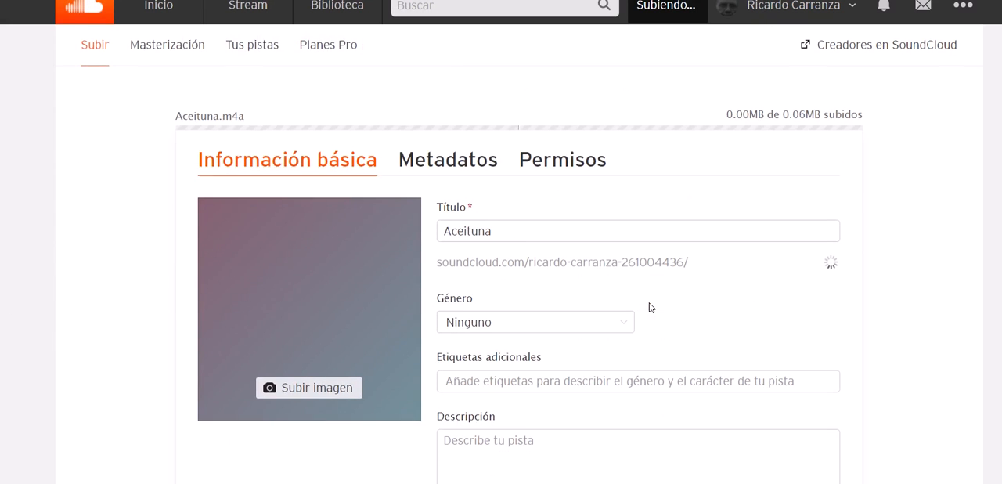
# Step: Save the Aceituna track with its default details and copy its share link
pyautogui.scroll(-1, 650, 308)
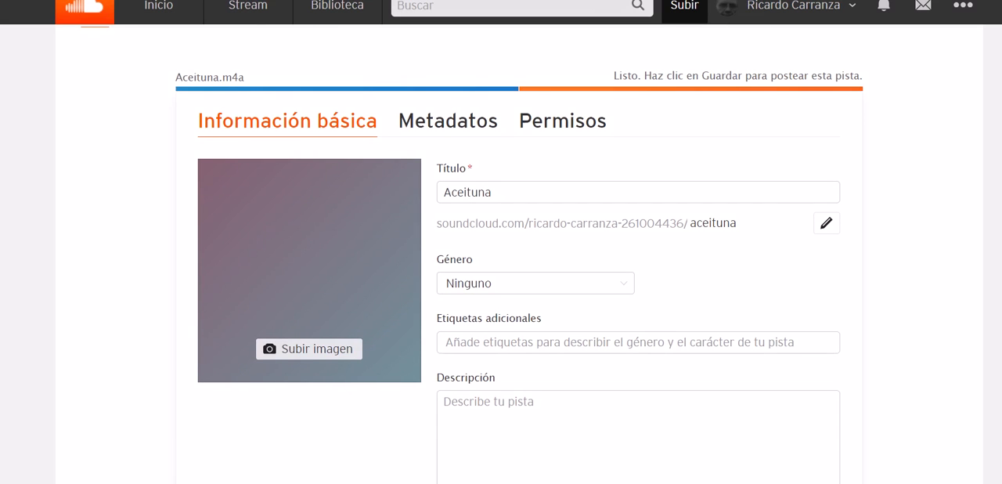
pyautogui.scroll(-5, 473, 255)
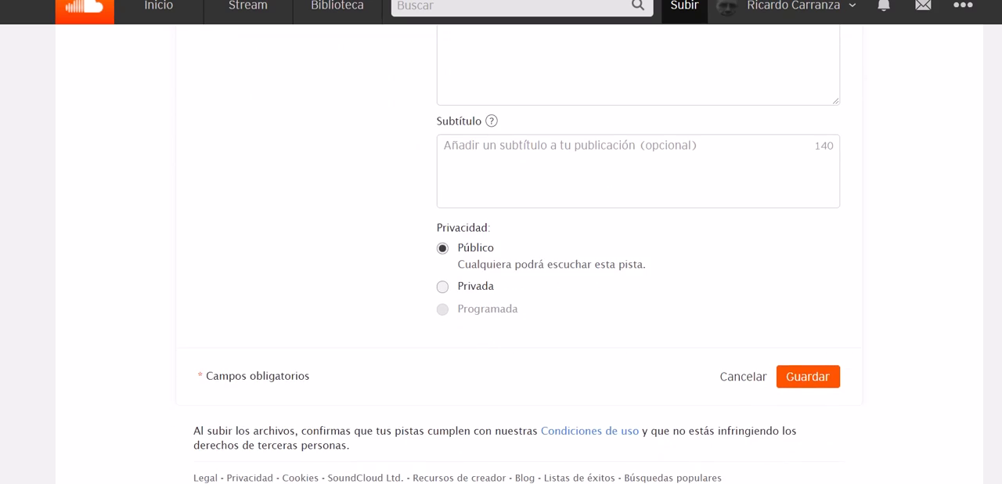
pyautogui.click(815, 380)
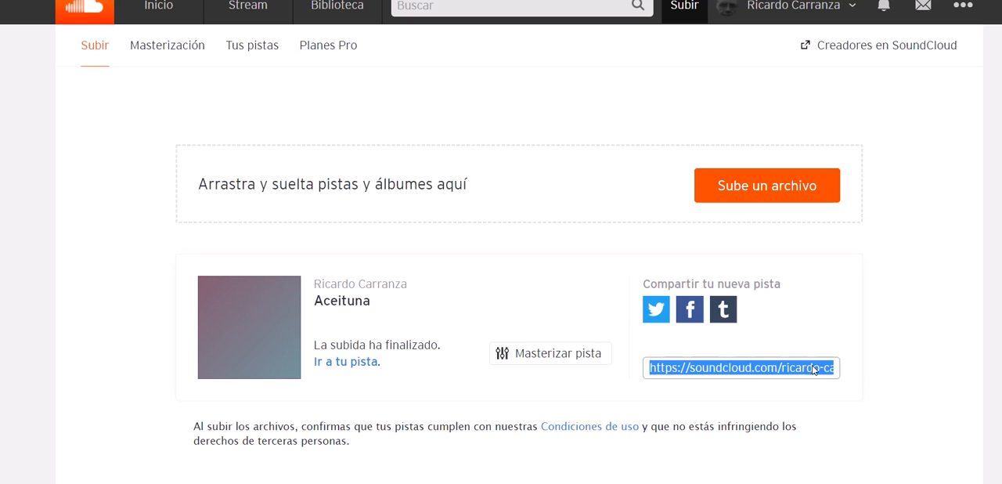
pyautogui.rightClick(809, 370)
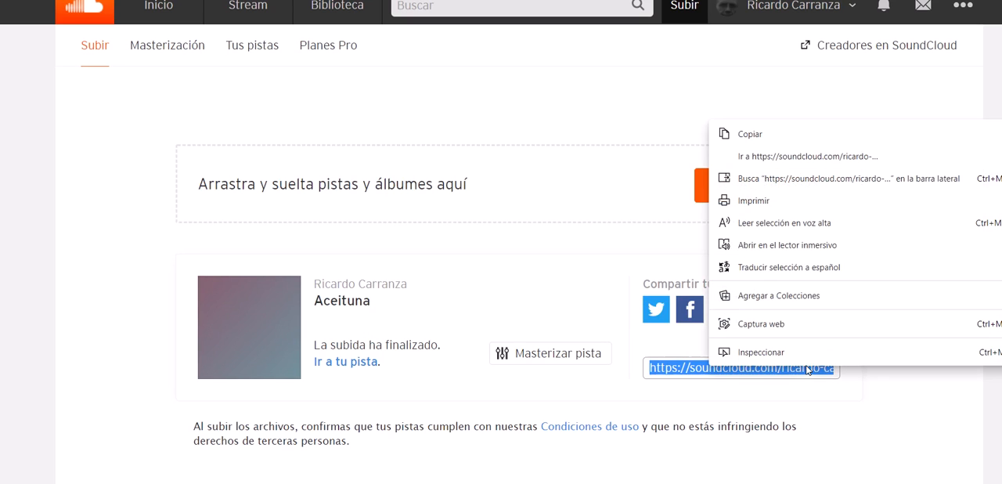
pyautogui.click(771, 138)
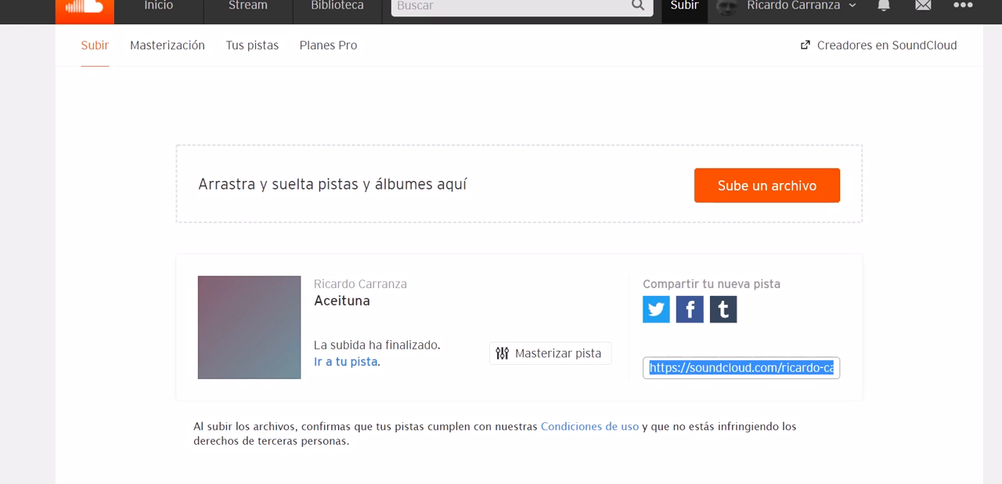
# Step: Switch back to the WPS Office spreadsheet and insert a hyperlink to the copied Aceituna track address in cell B3
pyautogui.click(523, 483)
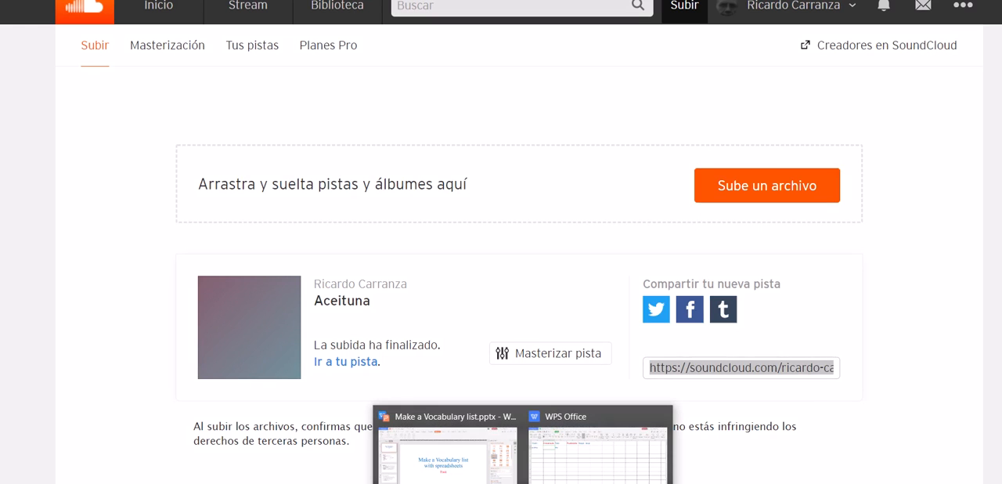
pyautogui.click(599, 454)
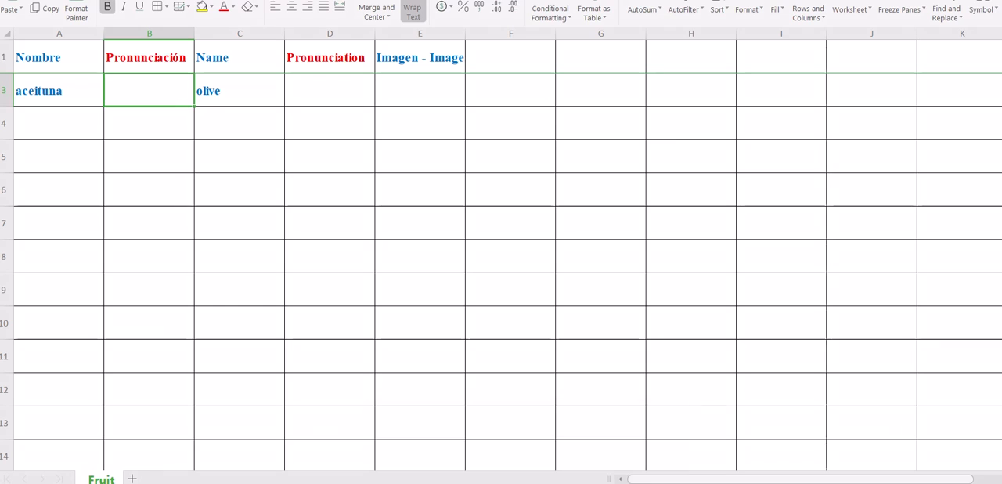
pyautogui.rightClick(152, 94)
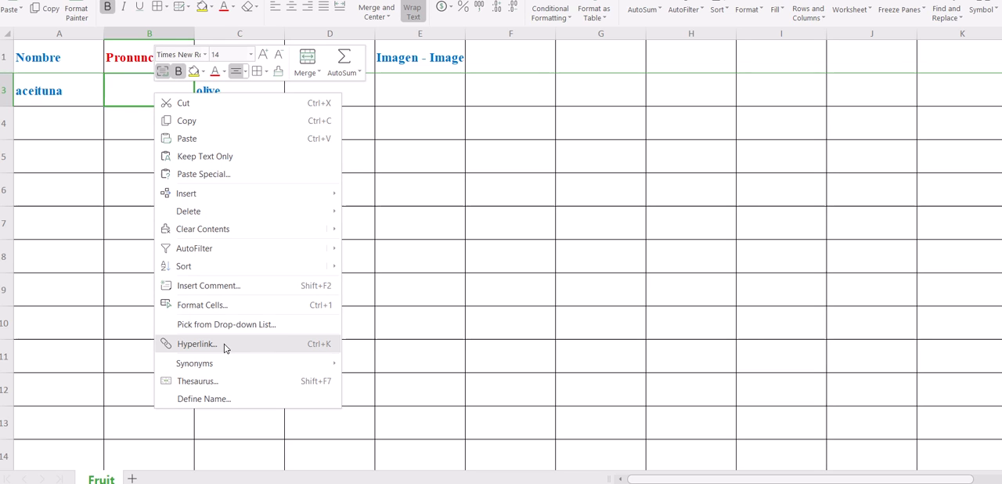
pyautogui.press('Escape')
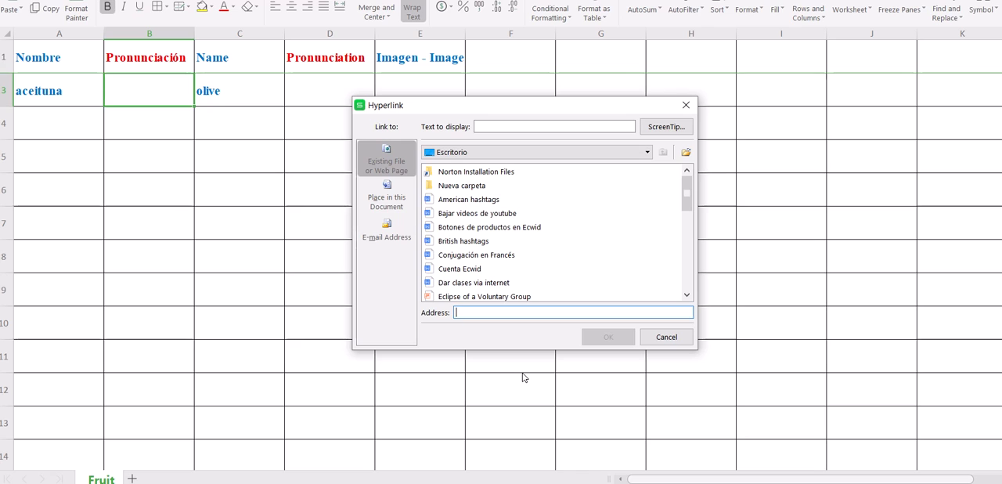
pyautogui.rightClick(546, 313)
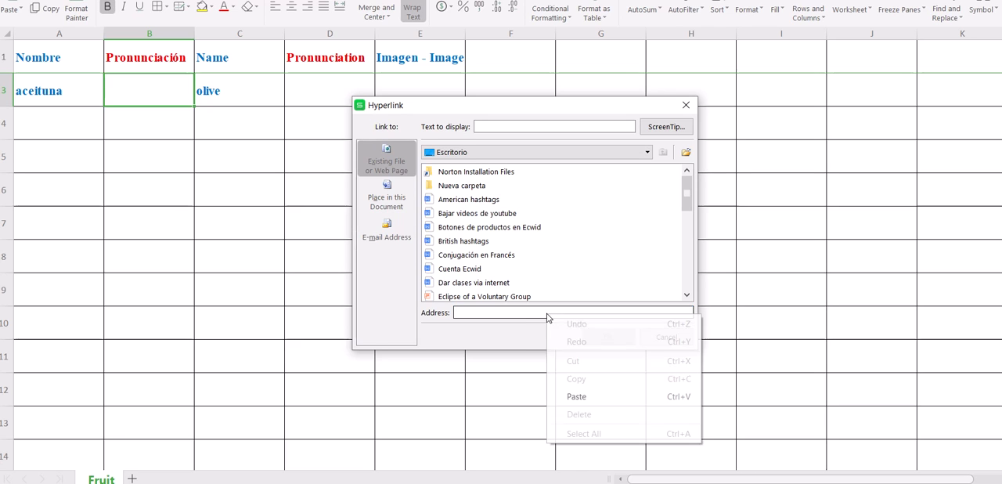
pyautogui.click(585, 396)
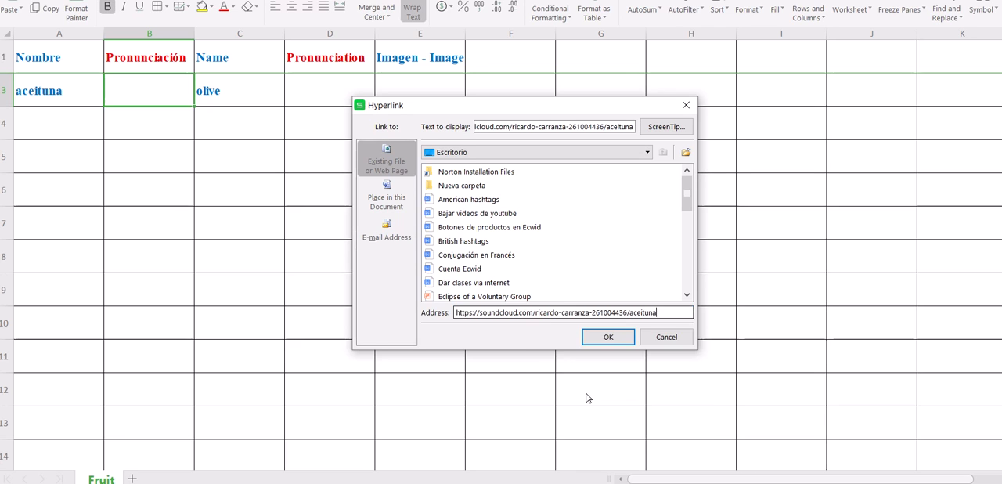
pyautogui.click(610, 336)
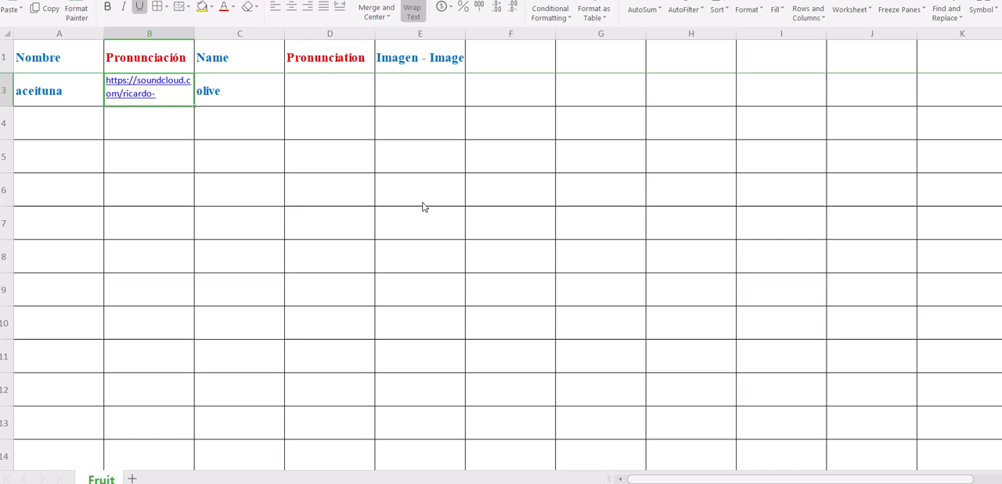
# Step: Select cell D3 for the English pronunciation, and switch to SoundCloud to upload the Olive audio file
pyautogui.click(336, 100)
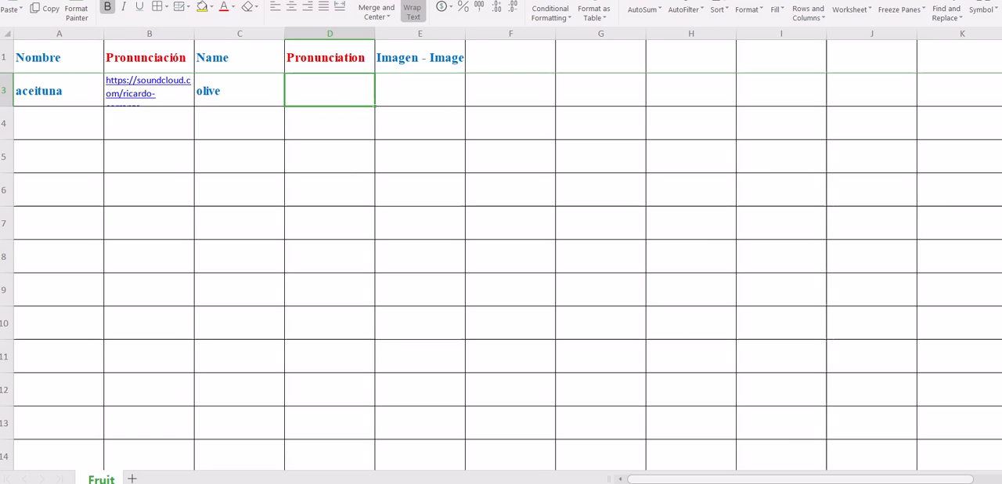
pyautogui.moveTo(455, 483)
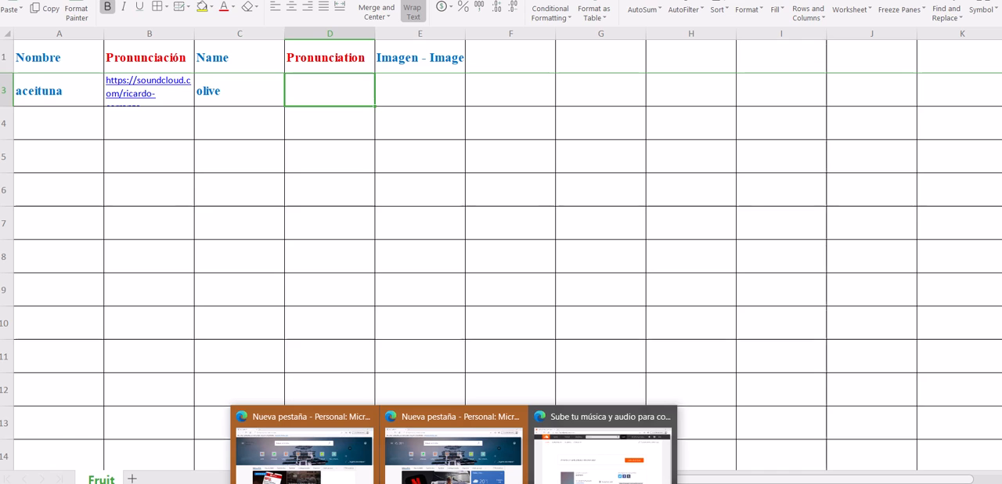
pyautogui.click(604, 462)
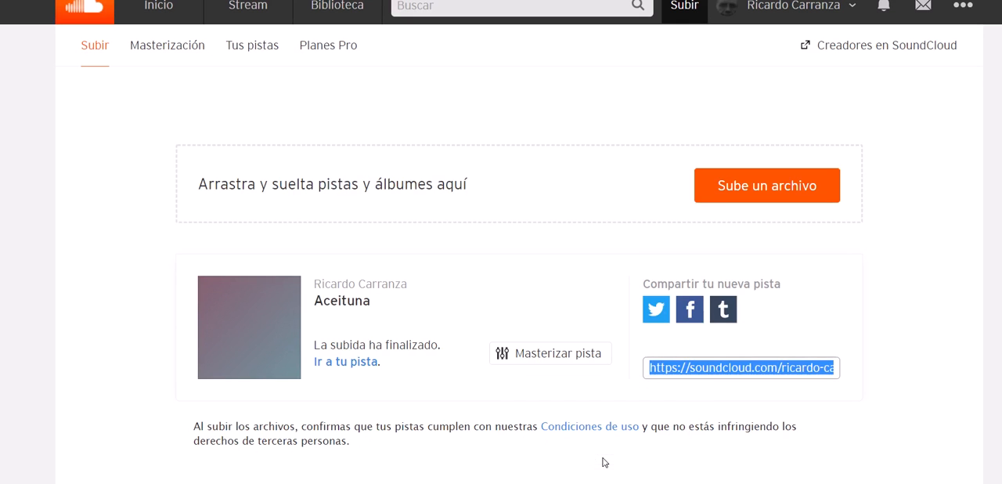
pyautogui.click(740, 188)
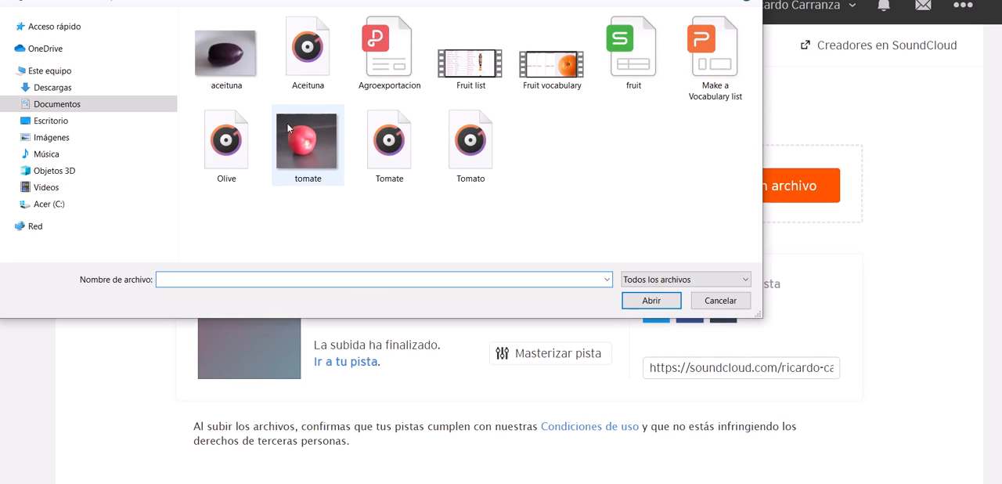
pyautogui.click(239, 147)
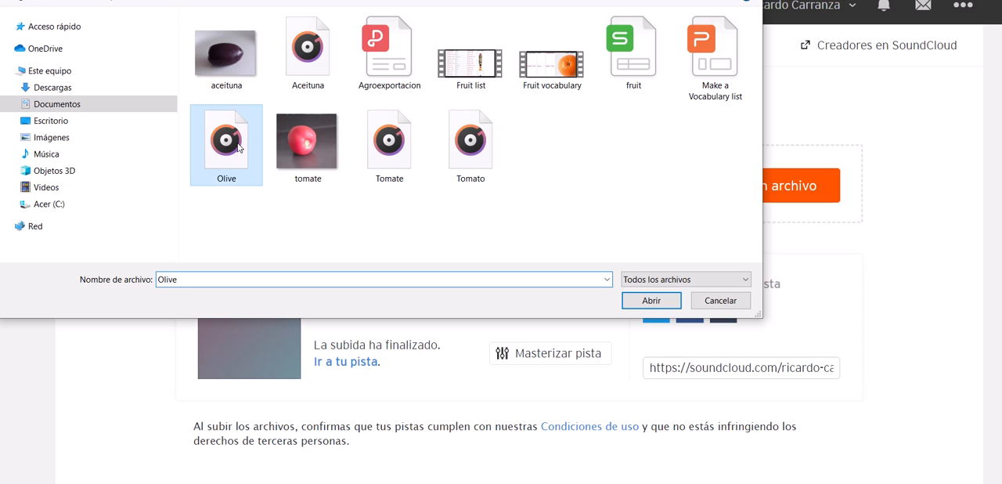
pyautogui.click(651, 301)
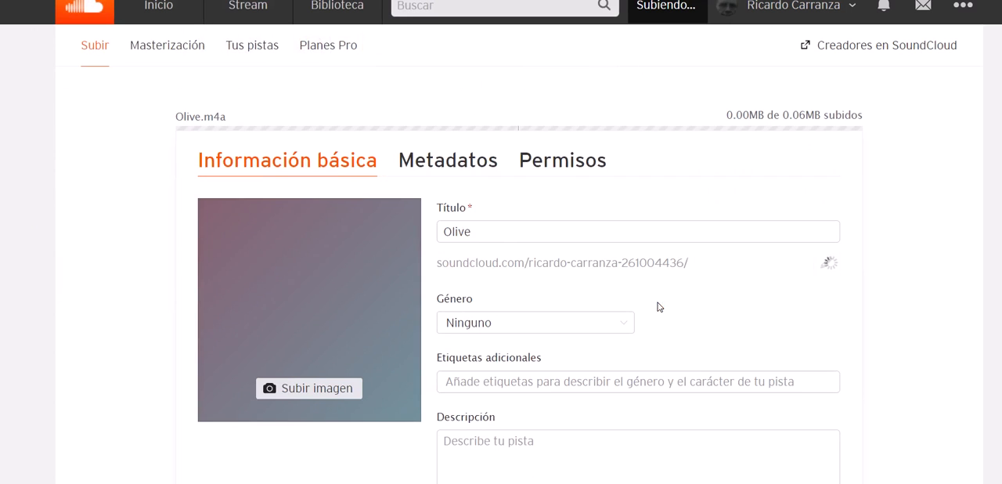
# Step: Save the Olive track with its default details and public privacy, and copy its share link
pyautogui.scroll(-1, 558, 240)
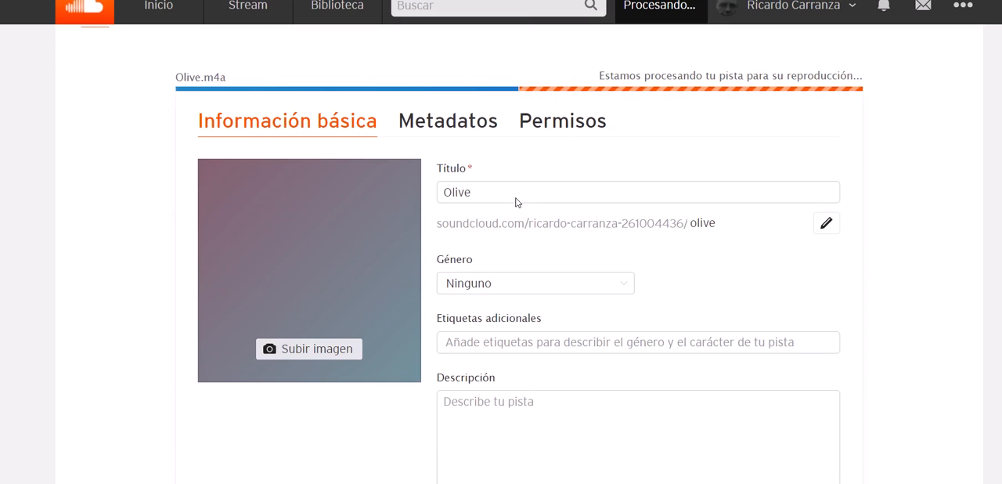
pyautogui.scroll(-5, 519, 258)
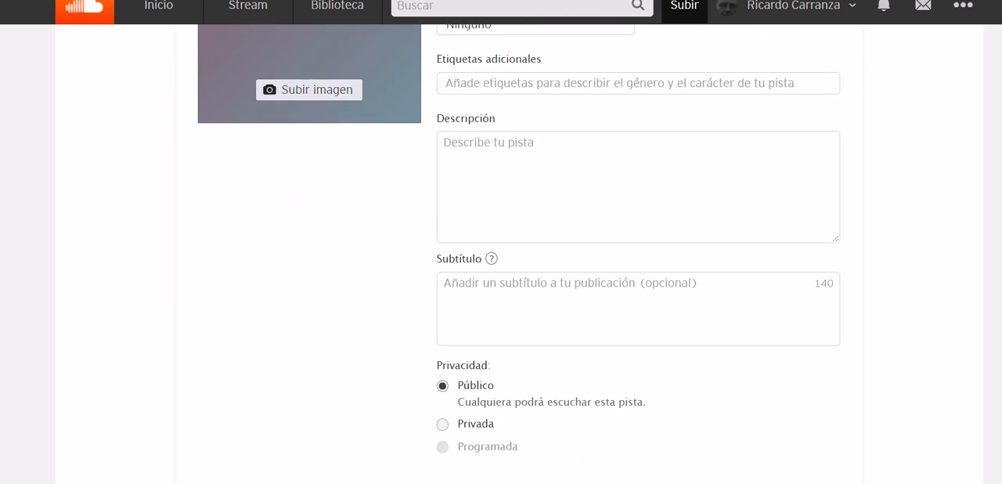
pyautogui.scroll(-1, 519, 258)
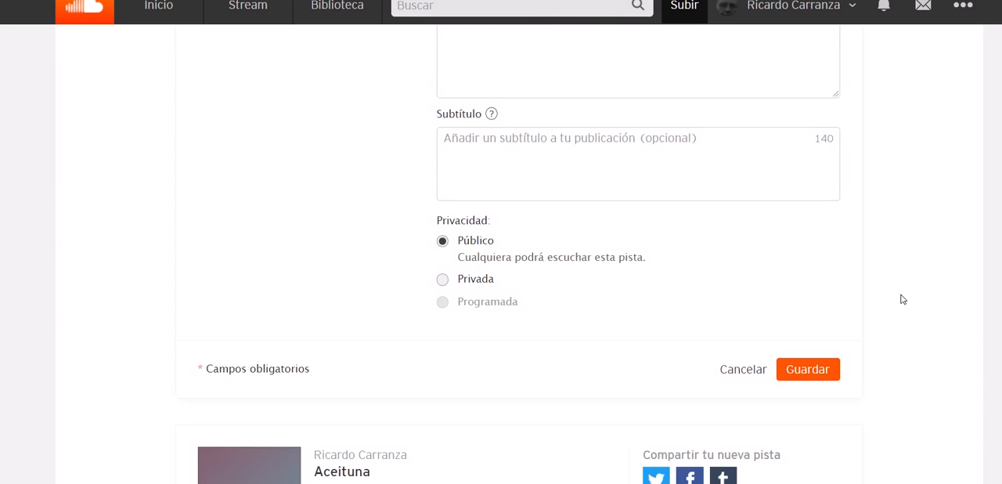
pyautogui.click(812, 370)
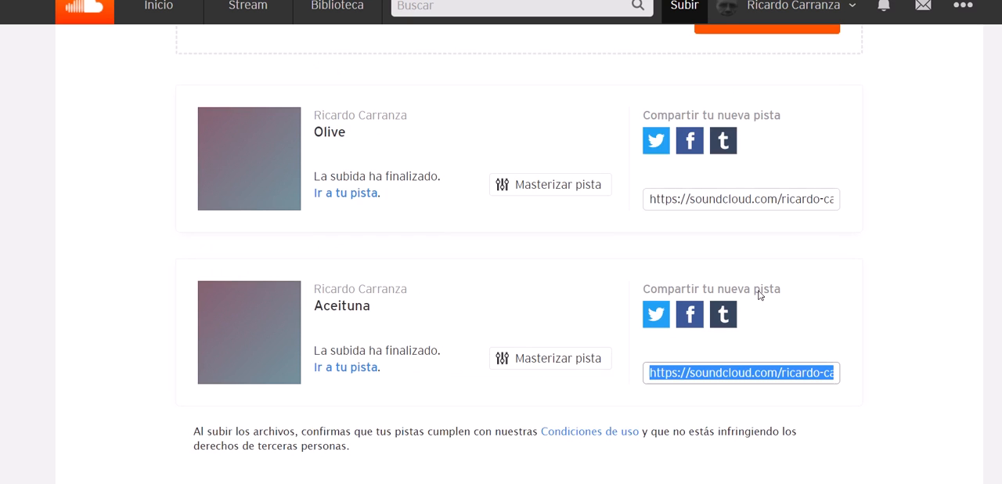
pyautogui.click(722, 202)
pyautogui.rightClick(722, 202)
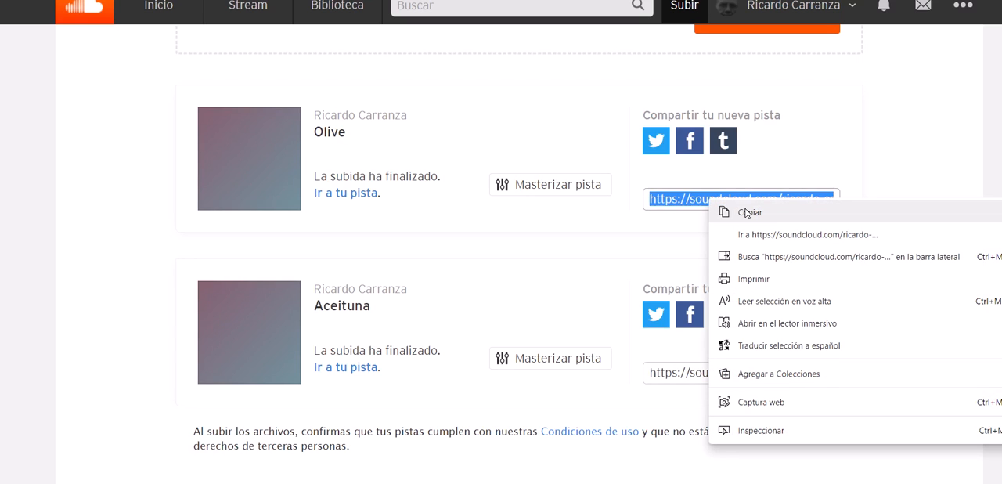
pyautogui.click(747, 213)
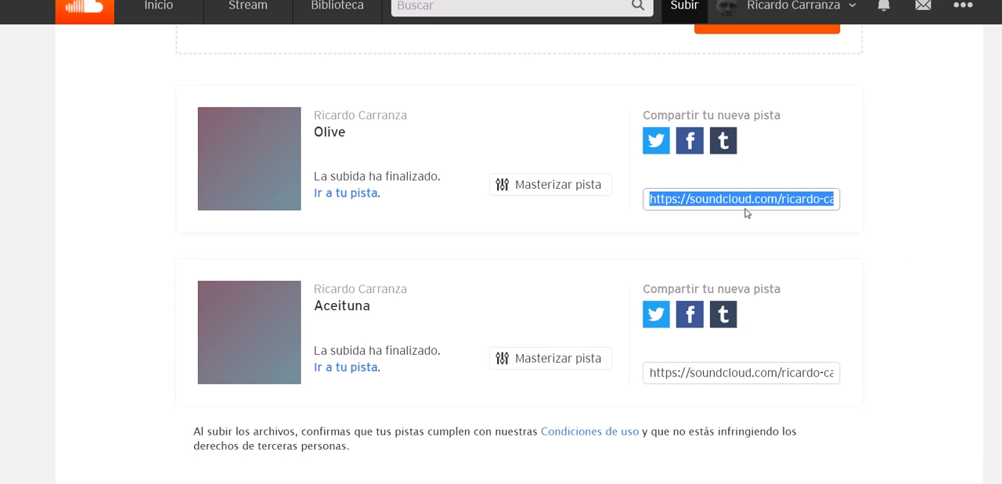
pyautogui.rightClick(748, 202)
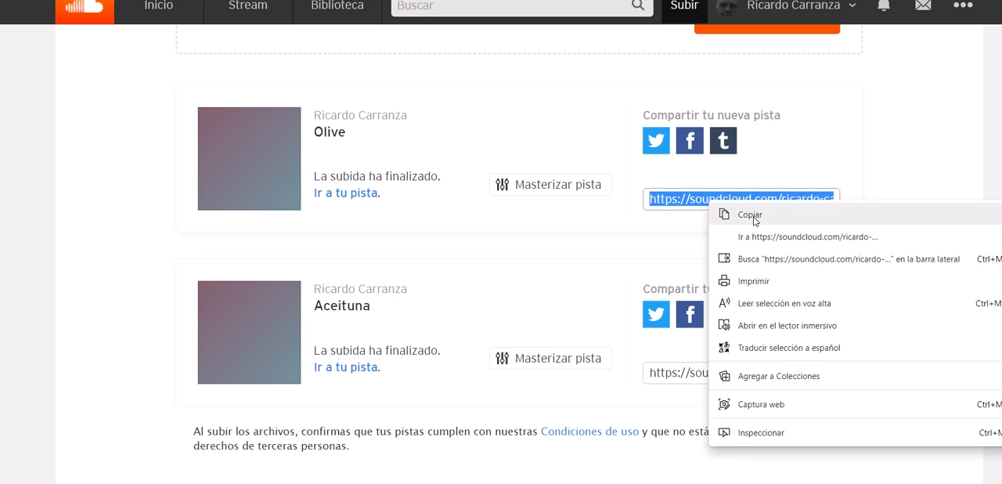
pyautogui.click(754, 220)
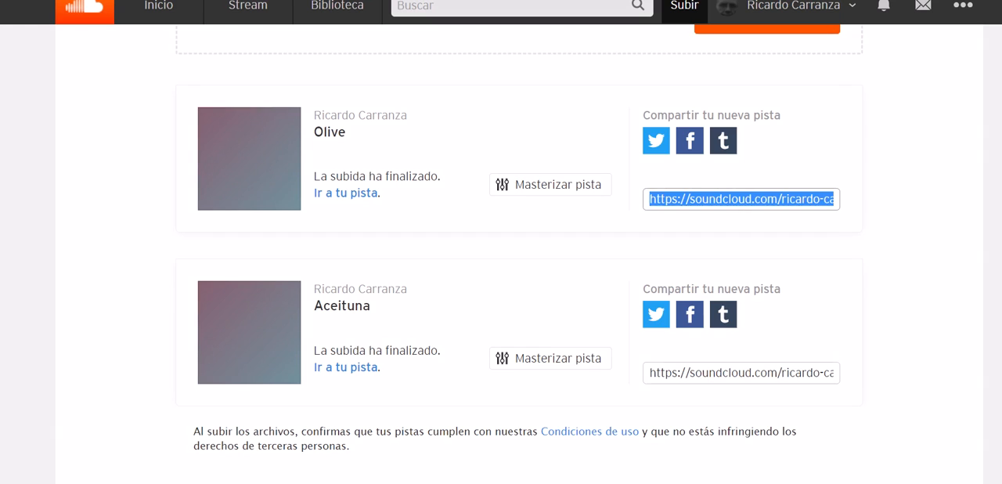
# Step: Switch back to the WPS Office spreadsheet and insert a hyperlink to the copied Olive track address in cell D3
pyautogui.moveTo(523, 479)
pyautogui.click(598, 447)
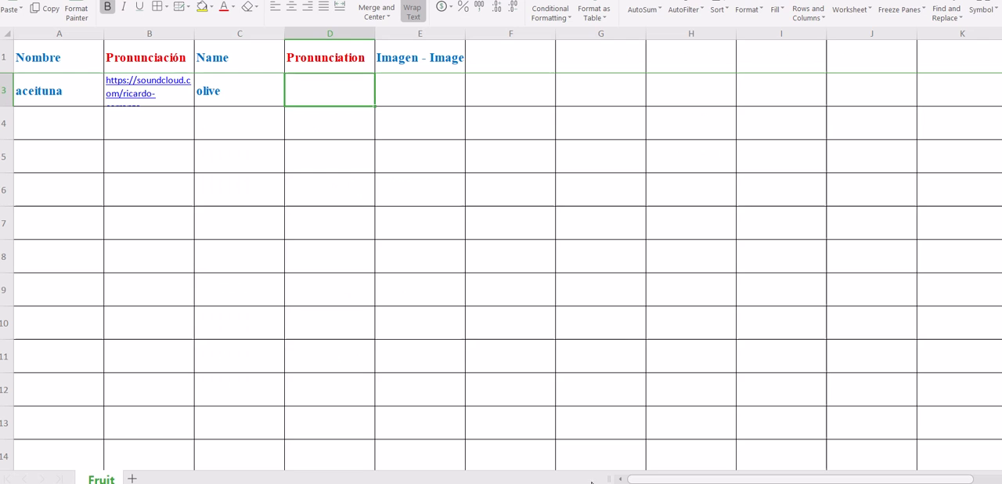
pyautogui.rightClick(341, 99)
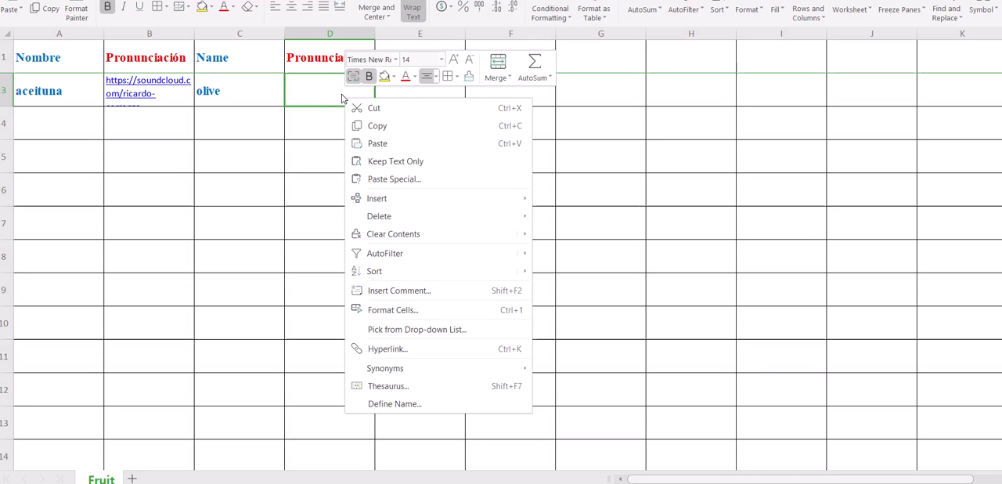
pyautogui.click(425, 350)
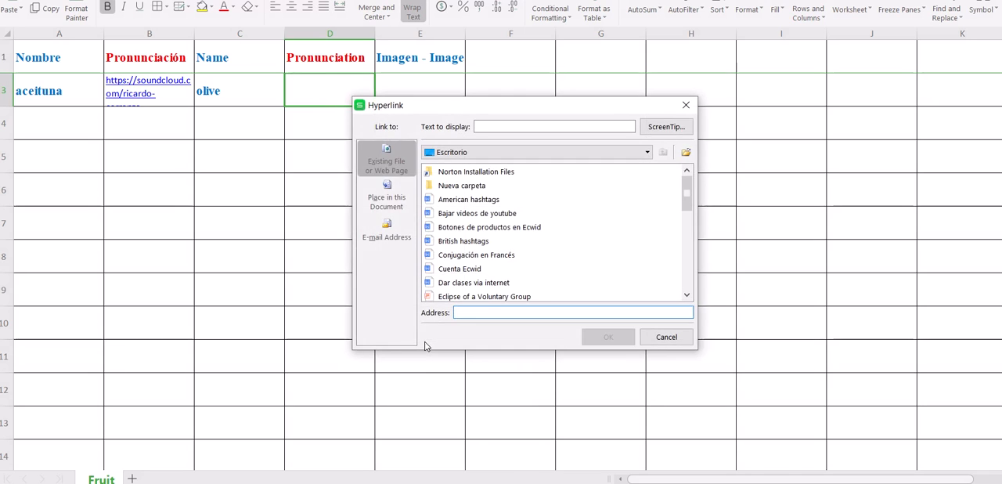
pyautogui.rightClick(474, 312)
pyautogui.click(503, 393)
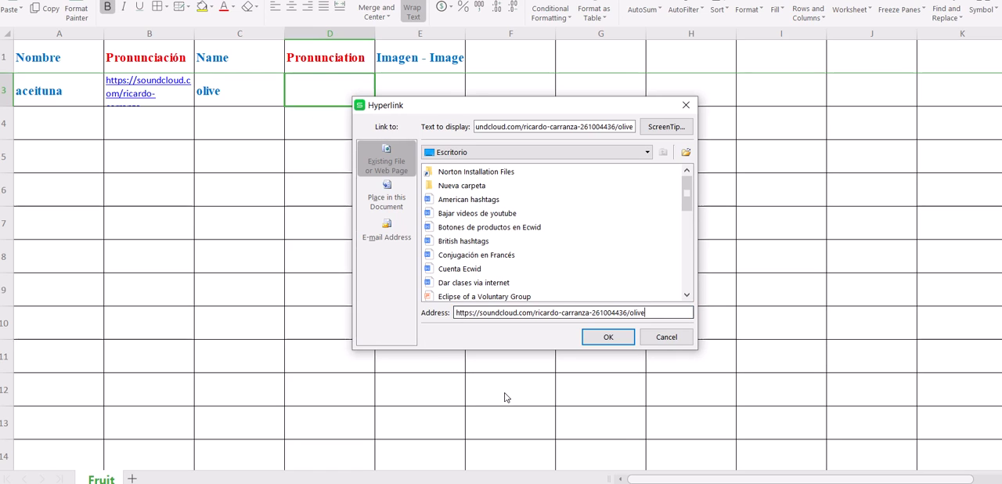
pyautogui.click(609, 336)
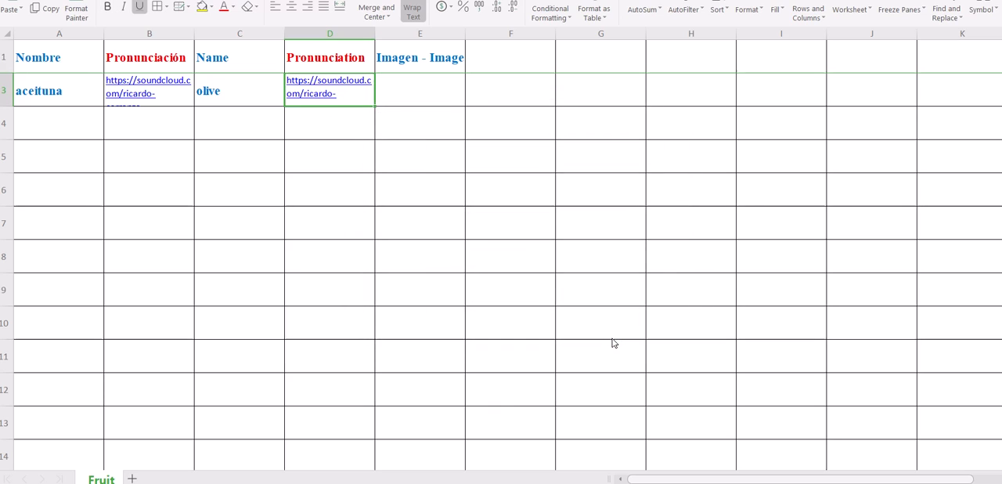
# Step: Insert the aceituna picture from file at cell E3 in the Imagen - Image column
pyautogui.click(428, 96)
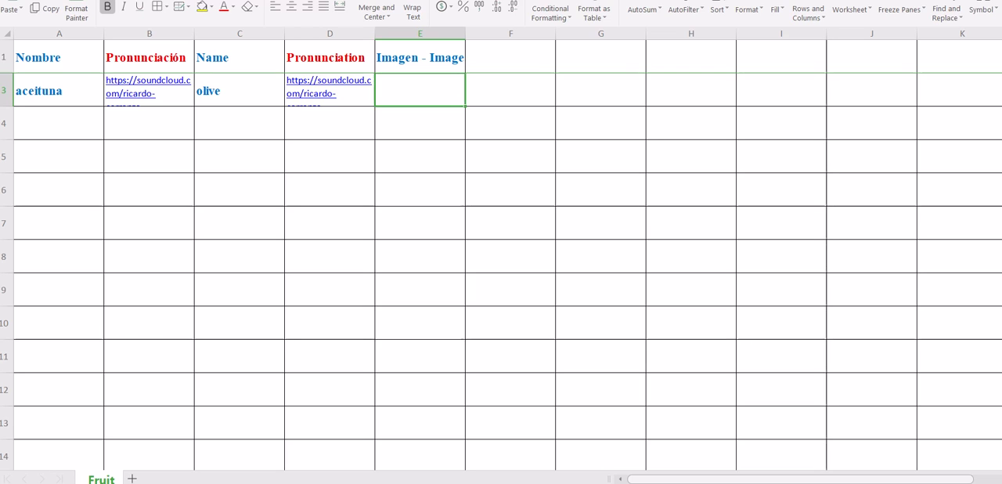
pyautogui.hotkey('alt', 'n')
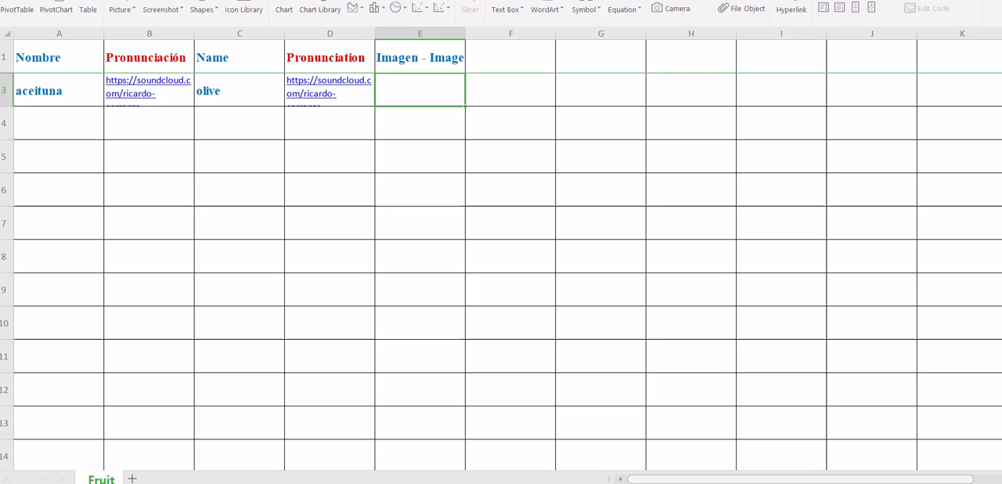
pyautogui.click(119, 9)
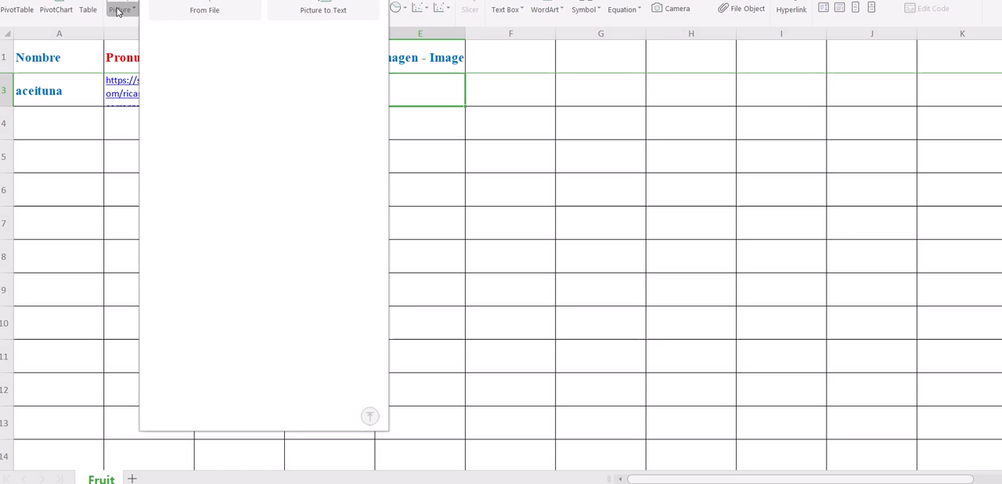
pyautogui.click(199, 11)
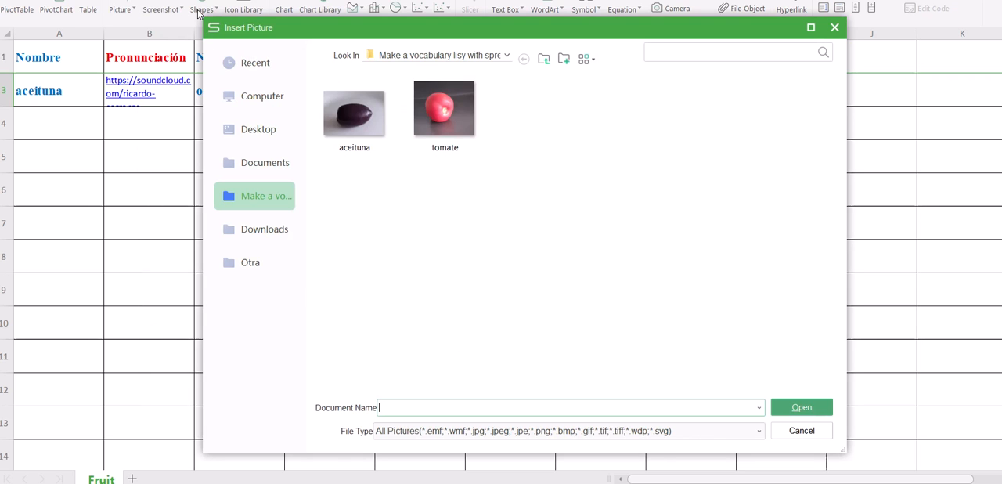
pyautogui.click(356, 116)
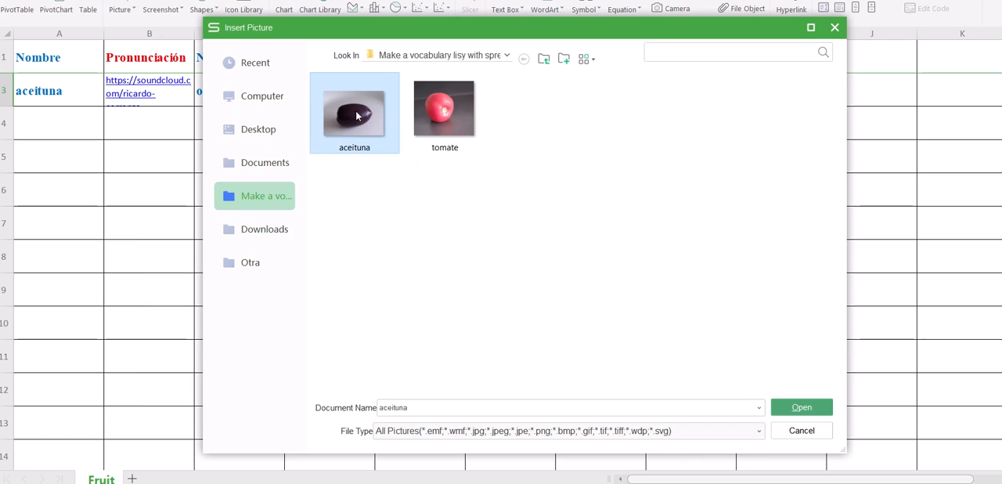
pyautogui.click(811, 410)
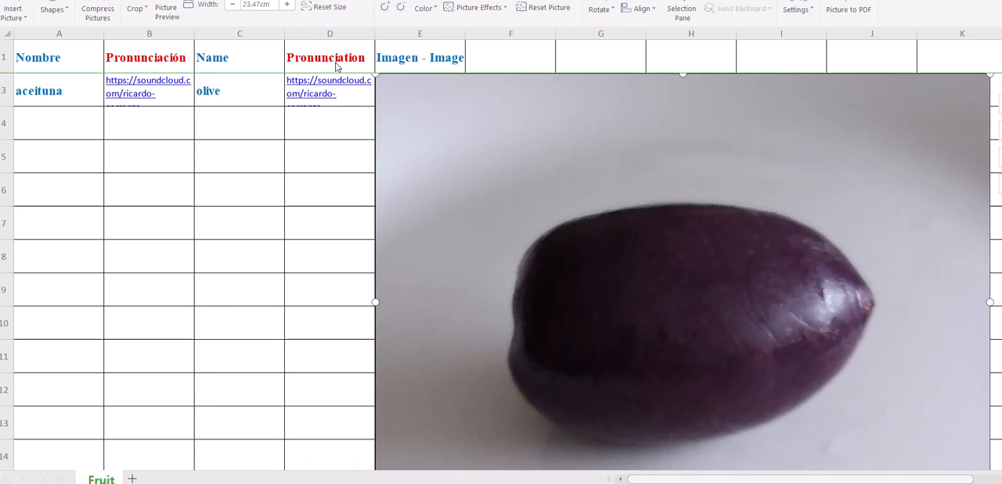
# Step: Shrink the olive picture to about 1.48 cm wide and position it within cell E3
pyautogui.moveTo(376, 78); pyautogui.dragTo(713, 363)
pyautogui.moveTo(781, 369); pyautogui.dragTo(447, 124)
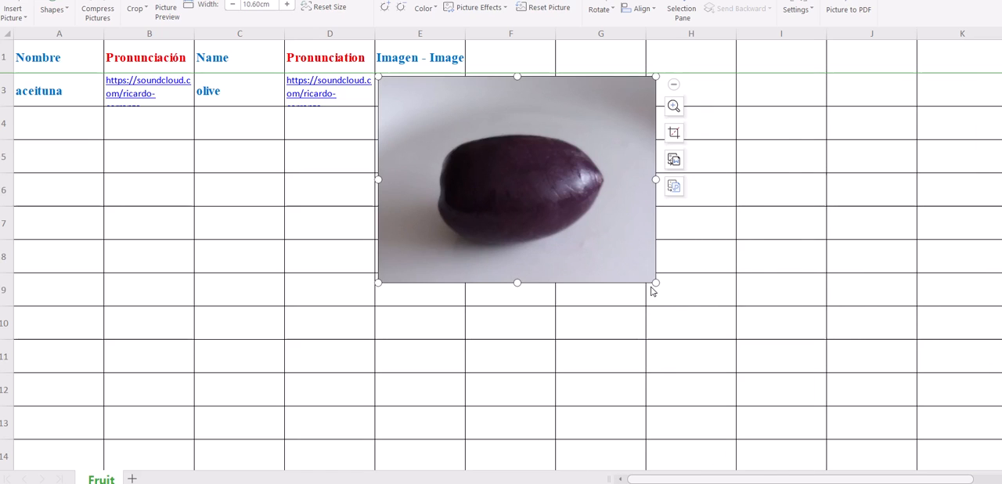
pyautogui.moveTo(657, 285); pyautogui.dragTo(428, 113)
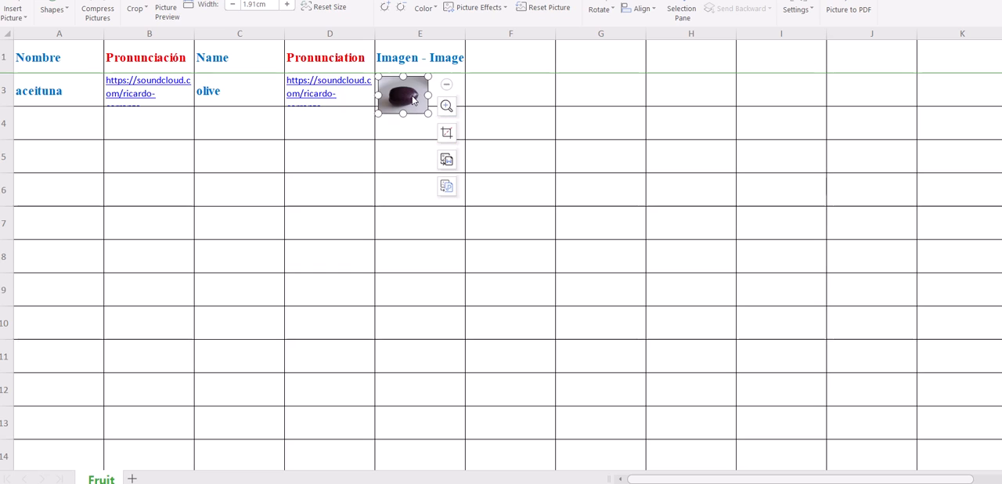
pyautogui.moveTo(379, 76); pyautogui.dragTo(424, 97)
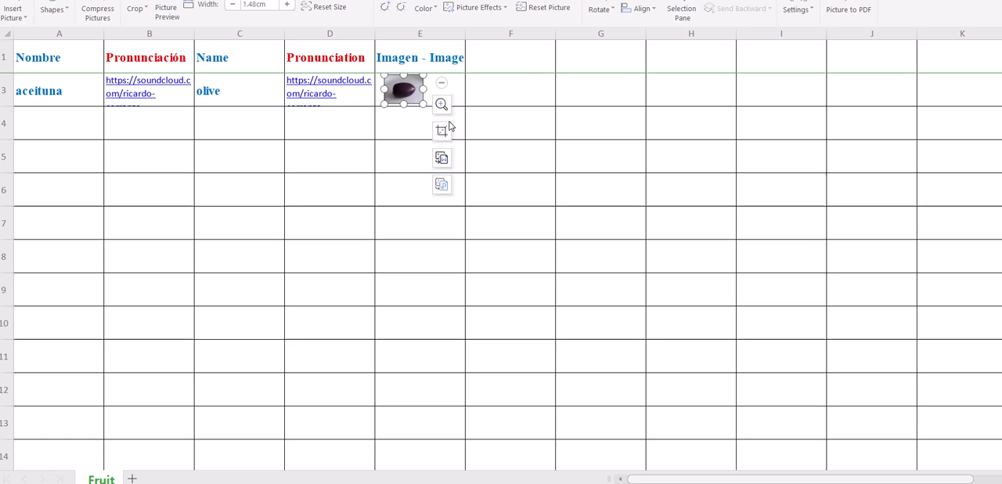
pyautogui.click(513, 95)
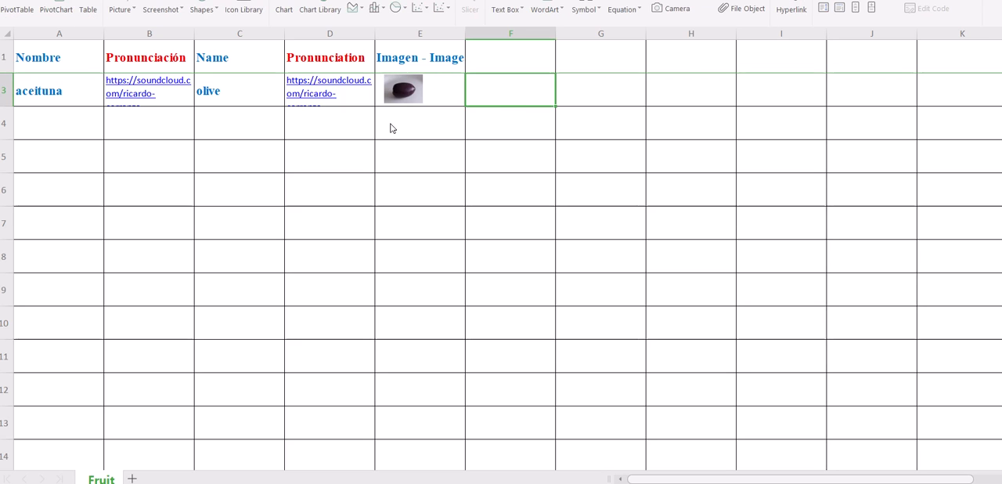
# Step: Embed the olive picture into cell E3
pyautogui.click(407, 97)
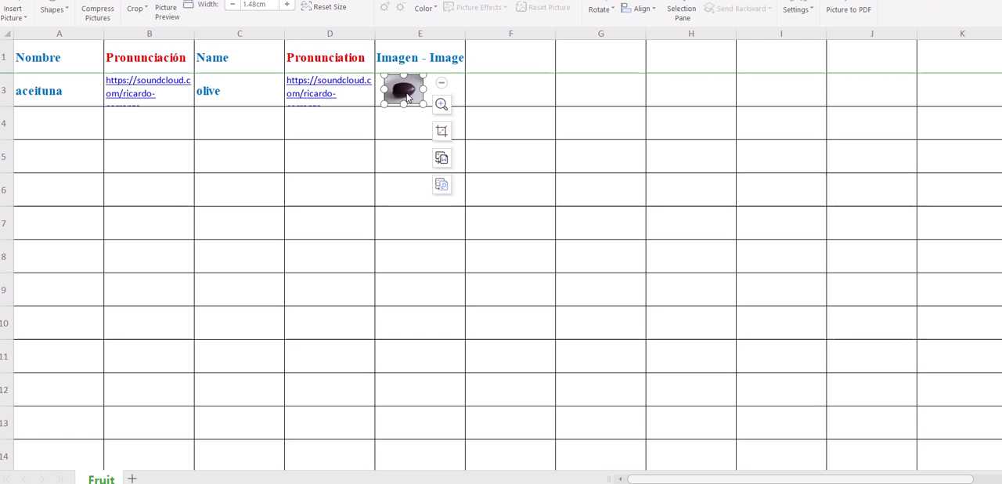
pyautogui.rightClick(407, 96)
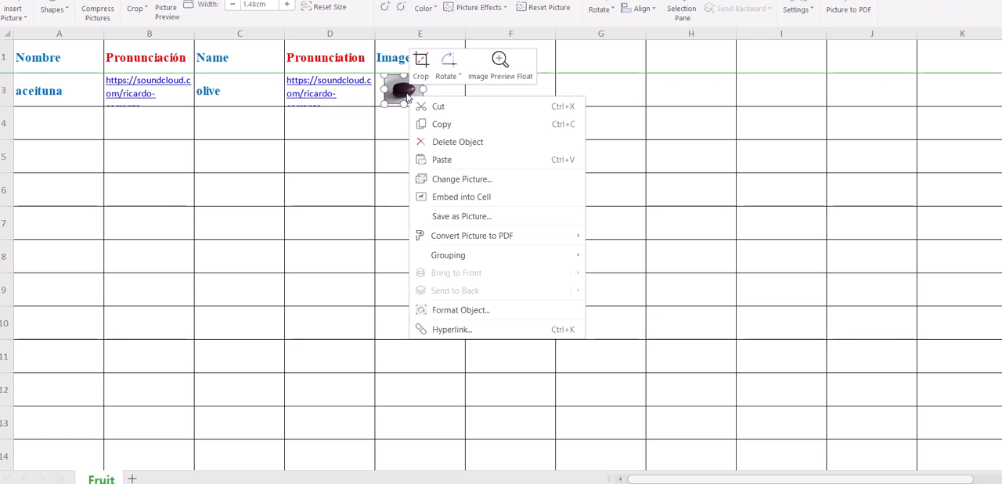
pyautogui.click(512, 203)
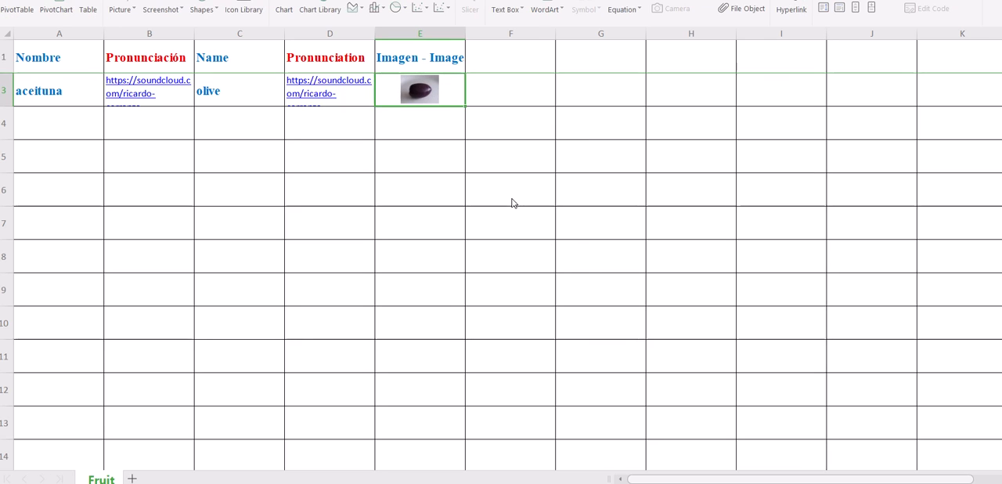
# Step: Enter "tomate" in cell A4 and its English name "tomato" in cell C4
pyautogui.click(74, 132)
pyautogui.write('tomate')
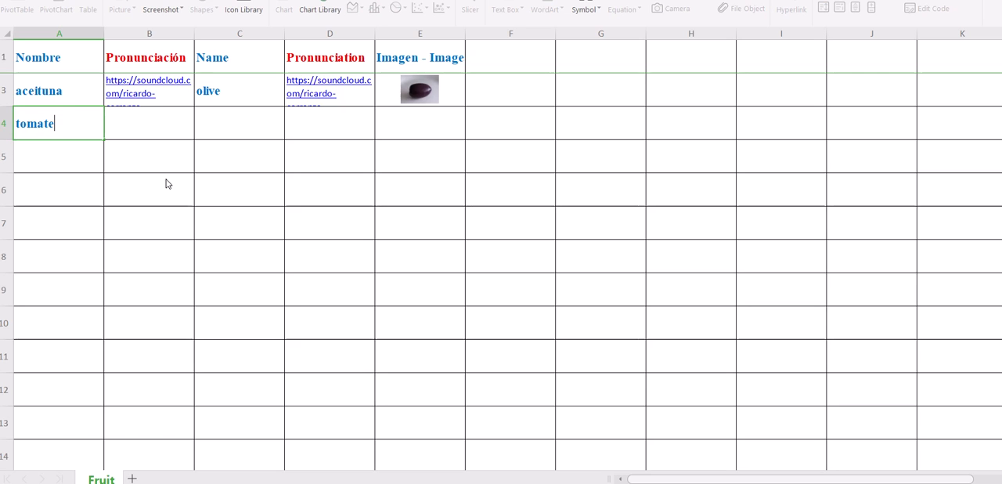
pyautogui.click(242, 128)
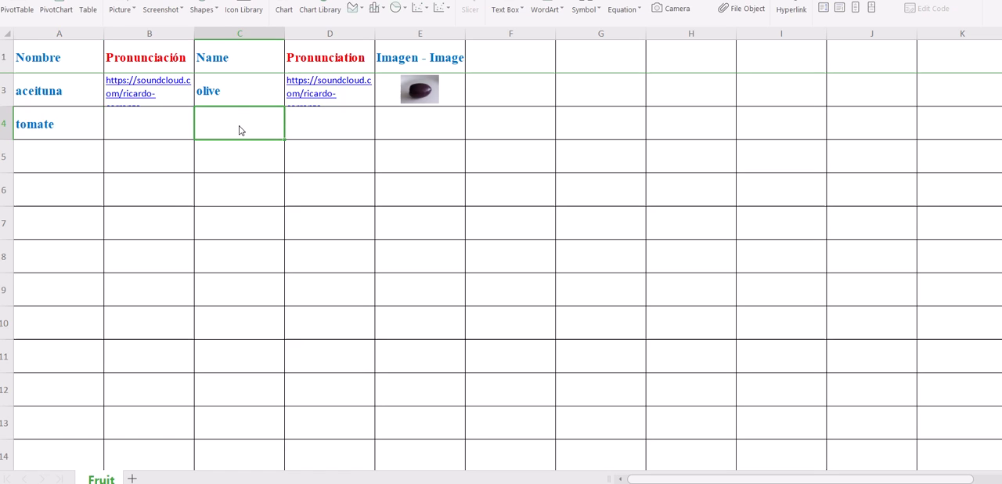
pyautogui.write('tomato')
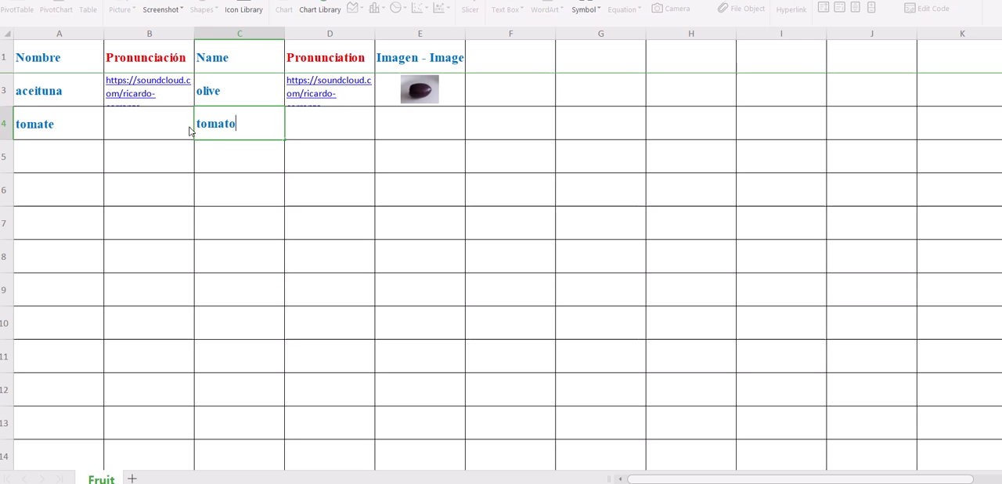
# Step: Switch to SoundCloud in the browser, upload the Tomate audio file from Documentos, and save it as a new track
pyautogui.click(154, 127)
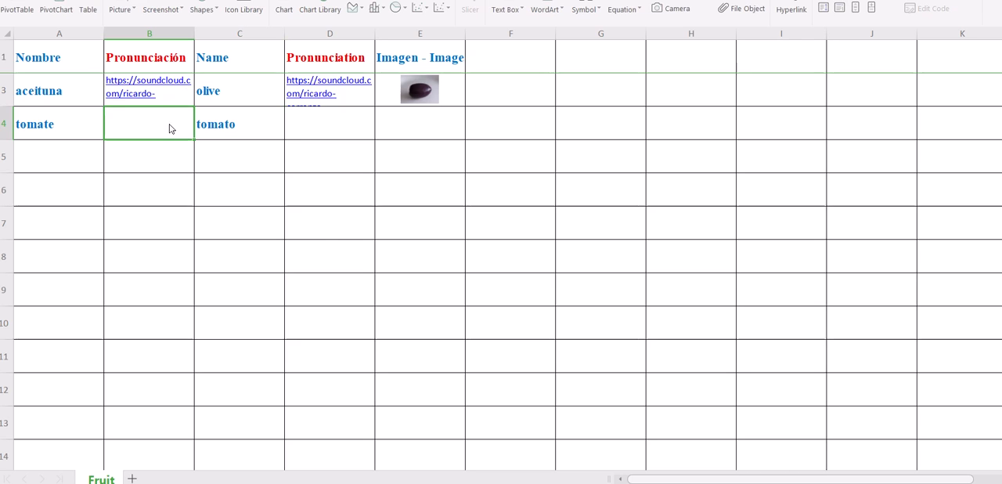
pyautogui.moveTo(562, 455)
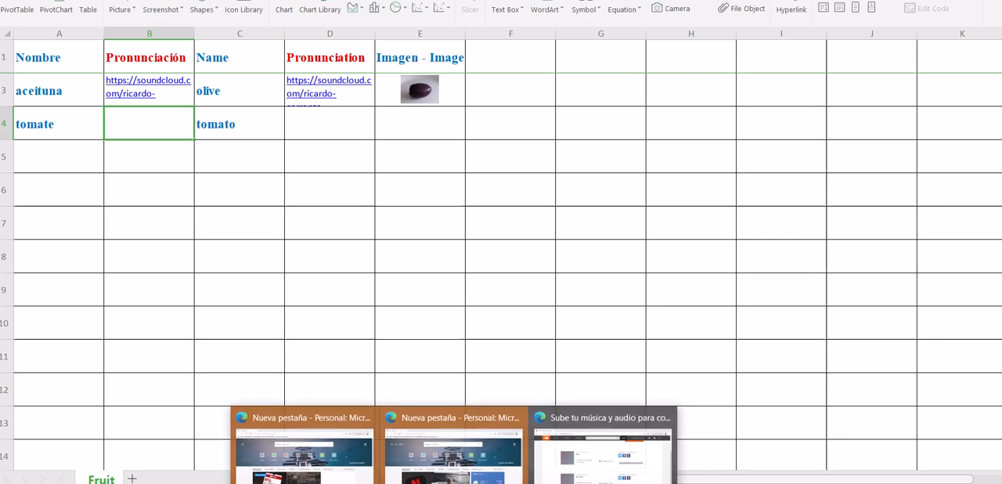
pyautogui.click(602, 469)
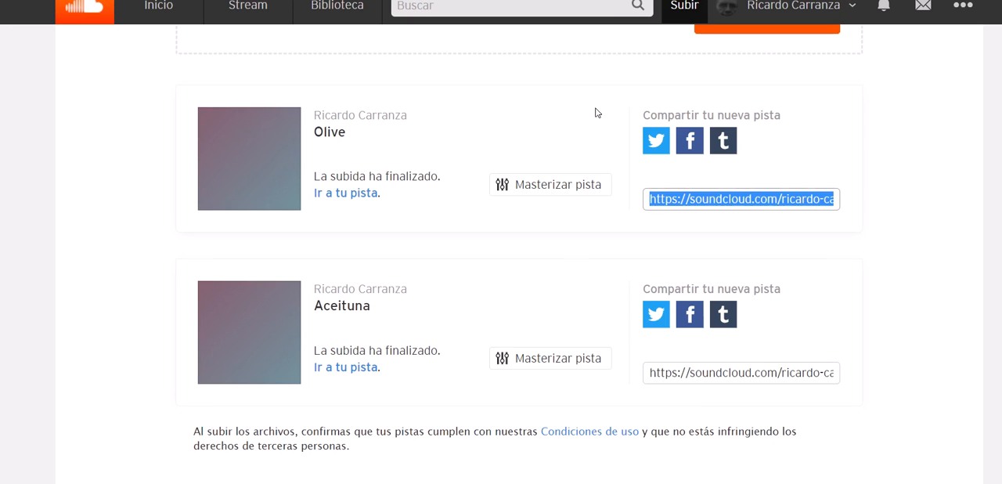
pyautogui.click(687, 13)
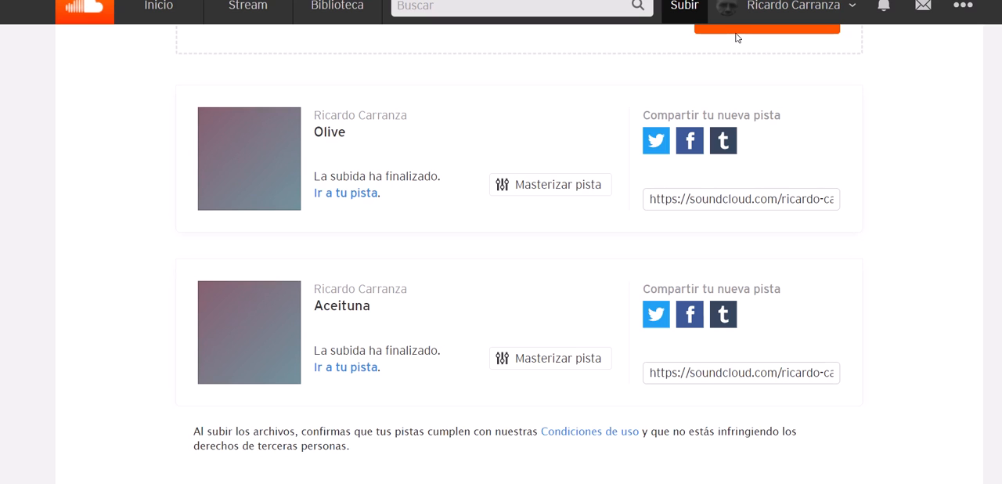
pyautogui.scroll(2, 913, 90)
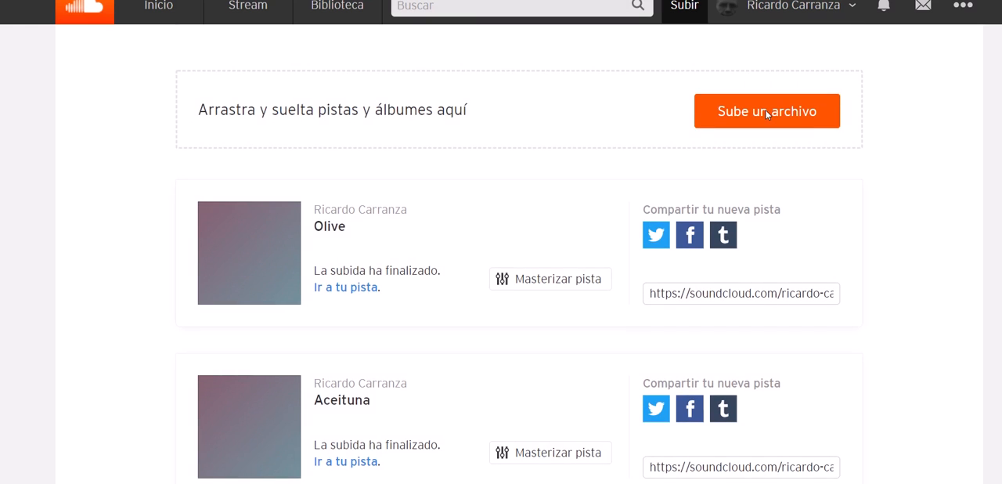
pyautogui.click(767, 115)
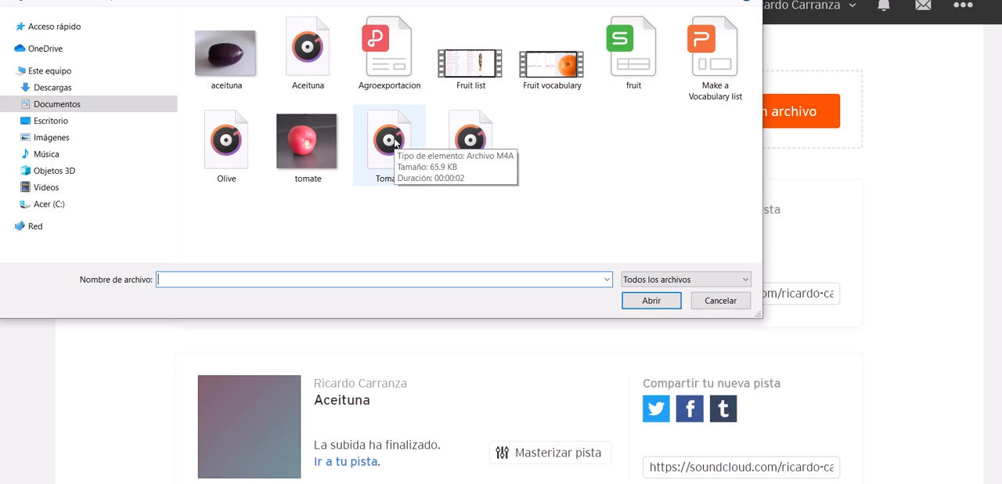
pyautogui.click(394, 139)
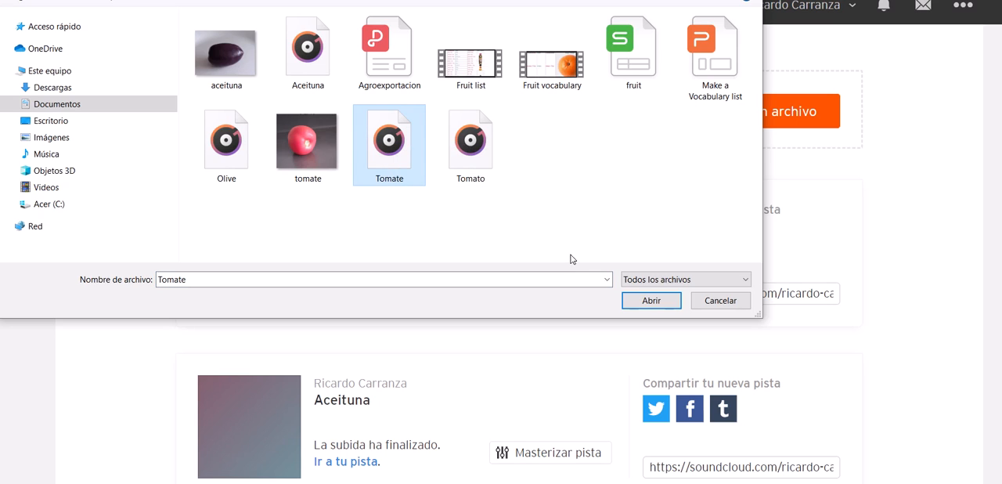
pyautogui.click(652, 301)
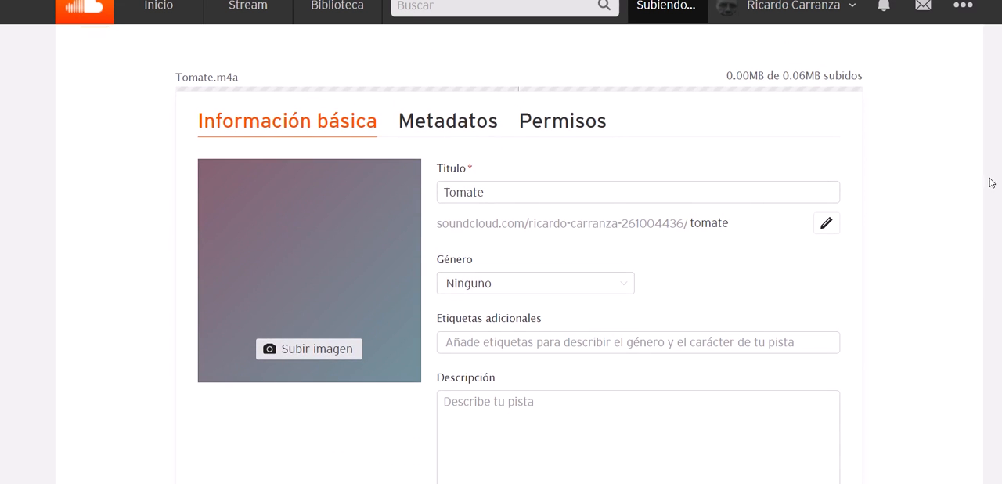
pyautogui.scroll(-5, 501, 255)
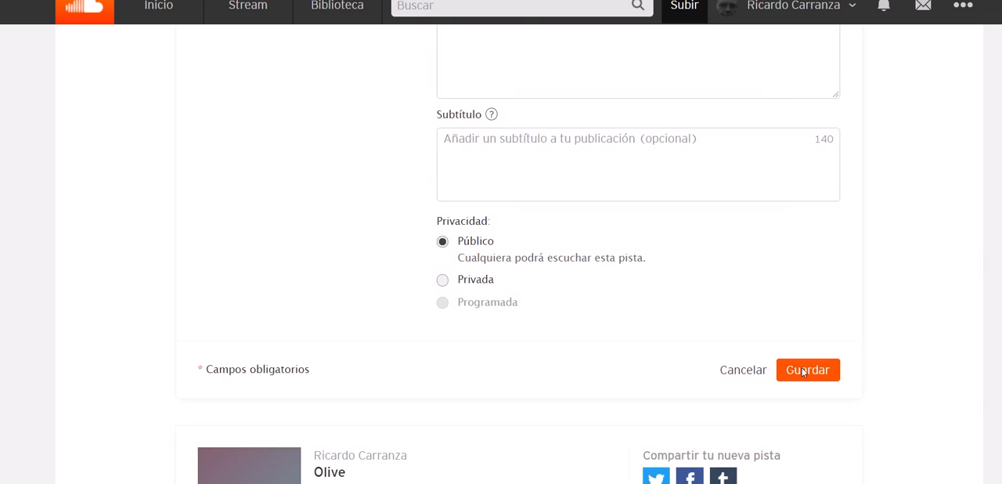
pyautogui.click(805, 370)
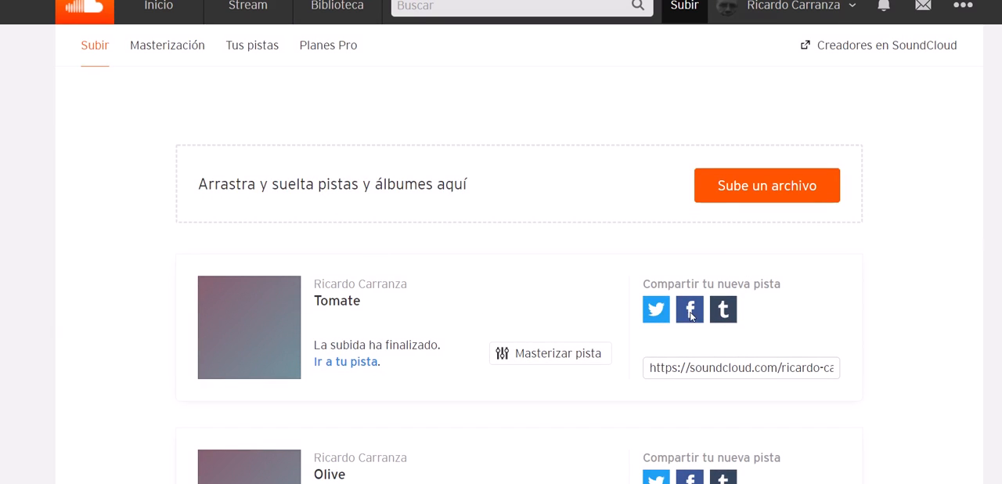
# Step: Copy the share link of the newly uploaded Tomate track
pyautogui.click(729, 369)
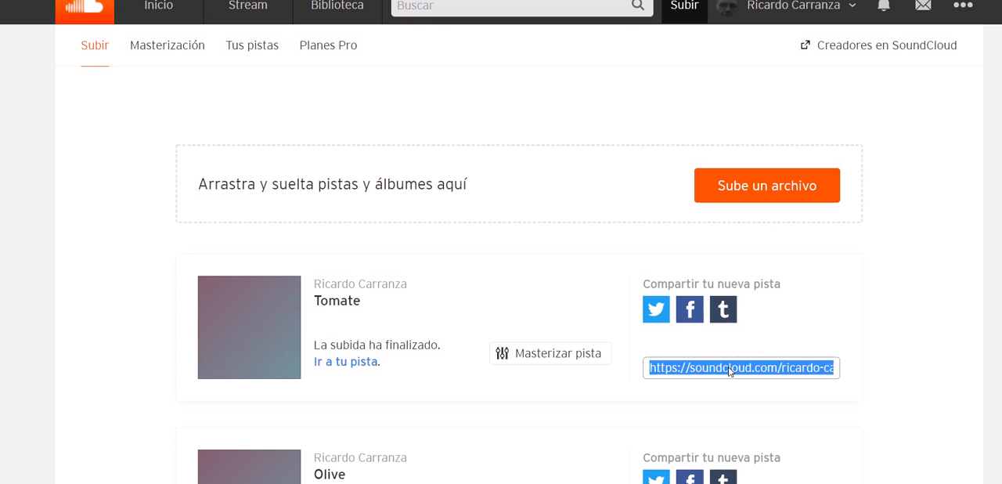
pyautogui.rightClick(729, 370)
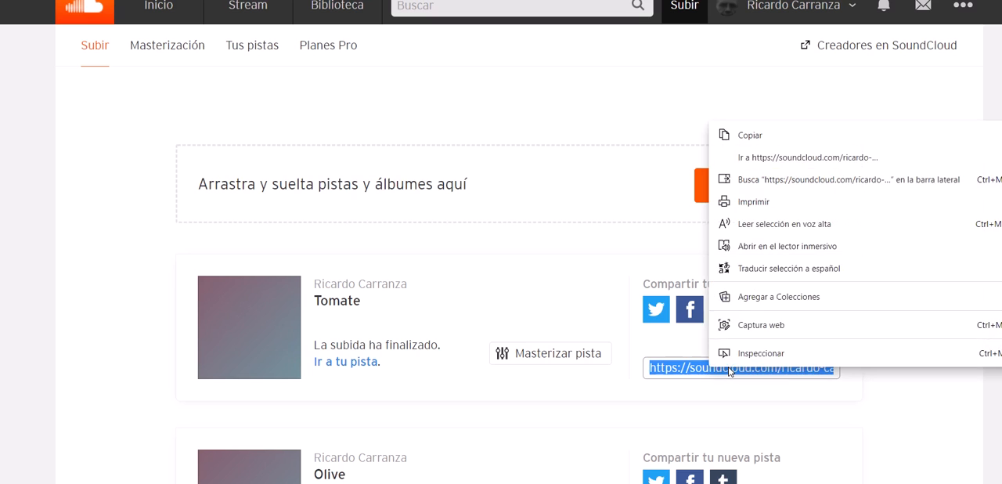
pyautogui.click(752, 136)
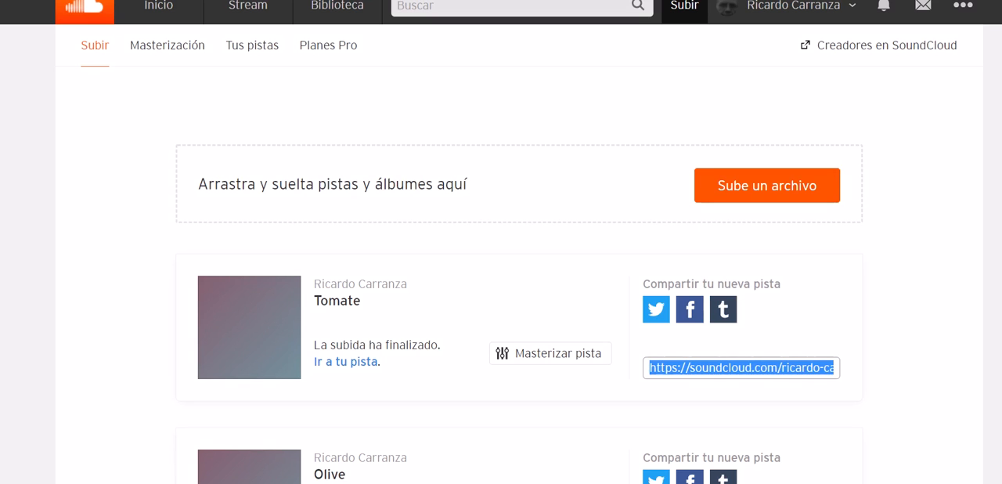
# Step: Return to the Fruit spreadsheet and hyperlink cell B4 to the copied SoundCloud address of the Tomate track
pyautogui.click(523, 483)
pyautogui.click(598, 455)
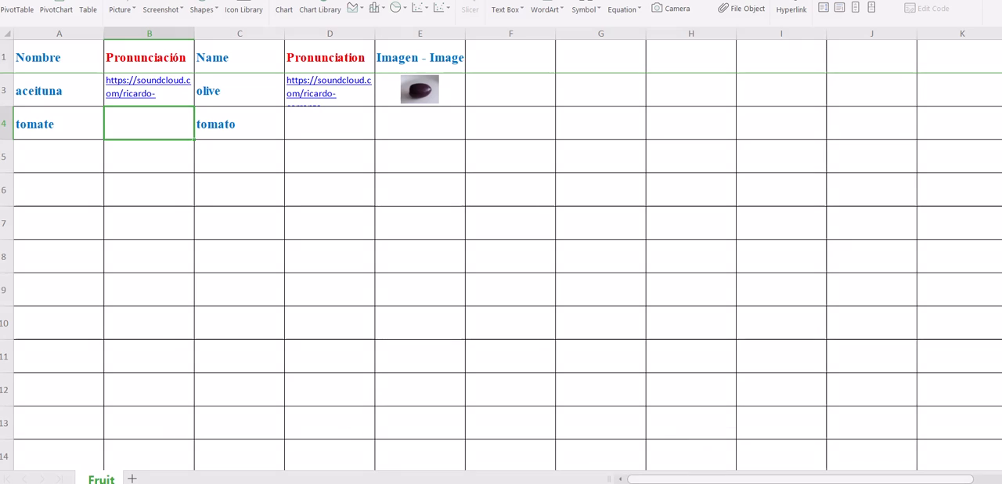
pyautogui.rightClick(167, 124)
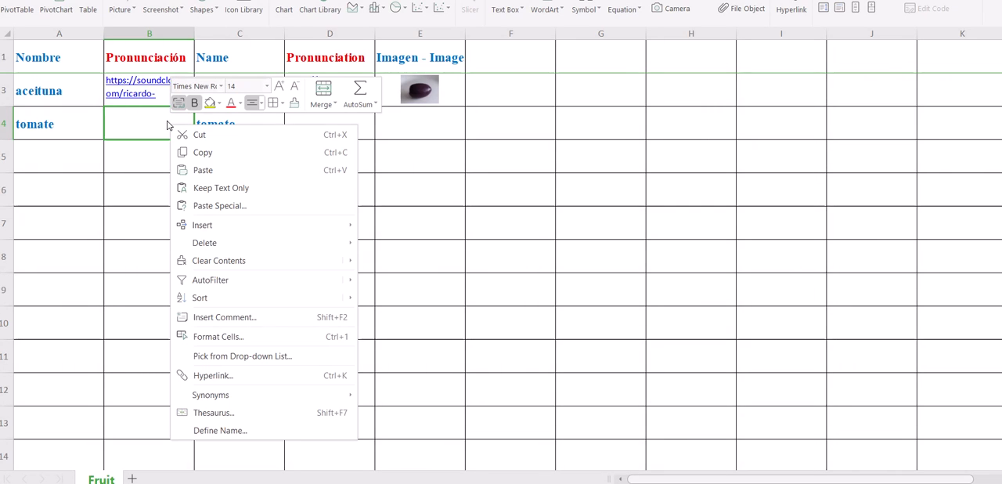
pyautogui.click(263, 376)
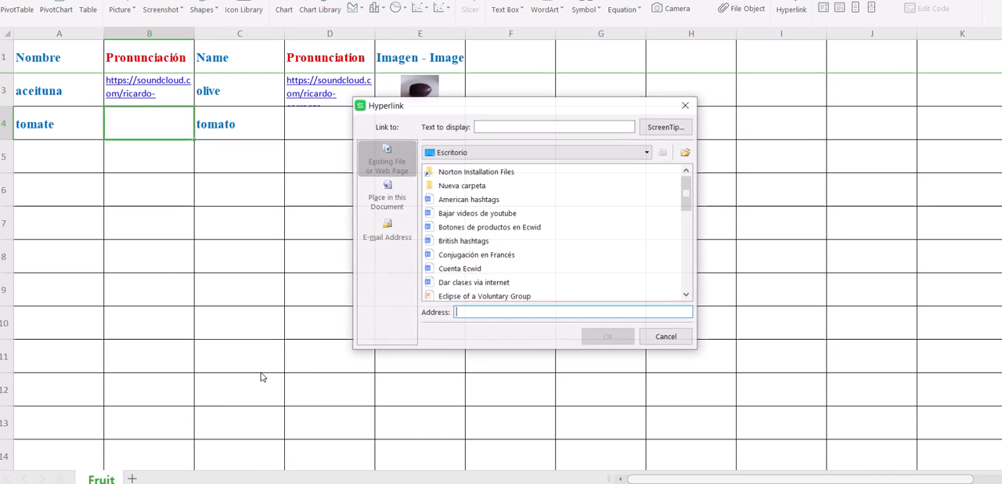
pyautogui.rightClick(480, 313)
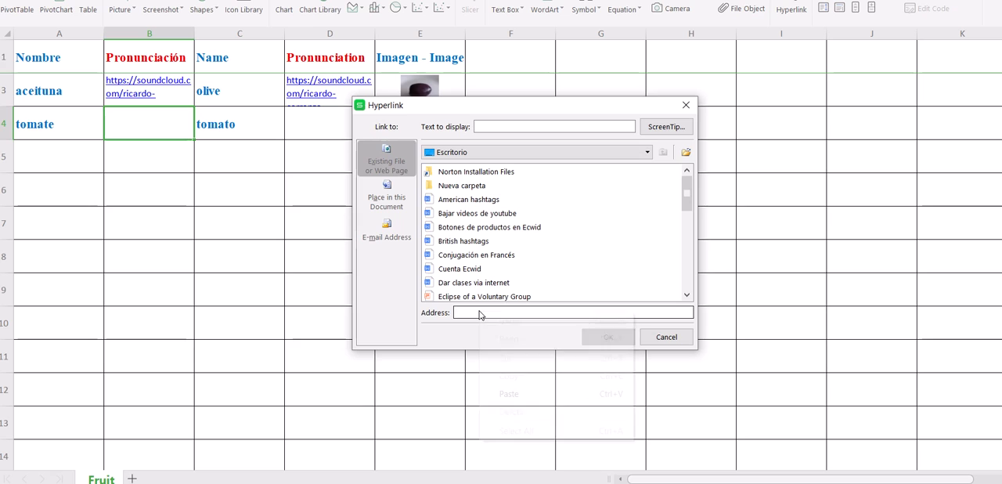
pyautogui.click(509, 394)
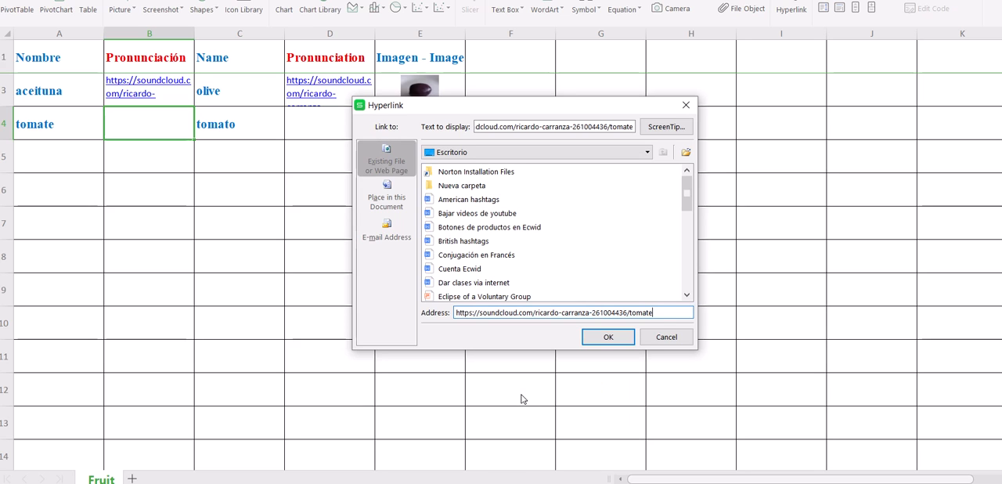
pyautogui.click(608, 338)
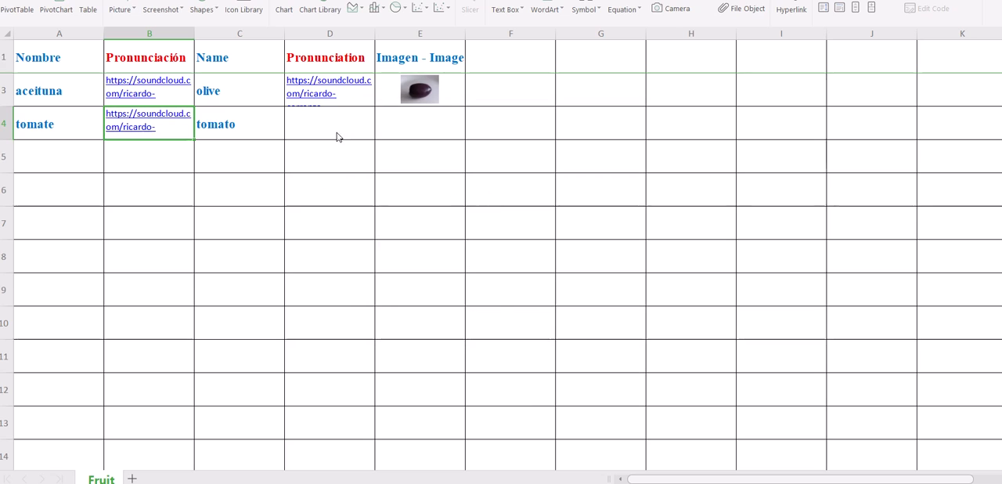
# Step: Select cell D4, switch to SoundCloud, upload the Tomato audio file from Documentos, and save the track
pyautogui.click(332, 124)
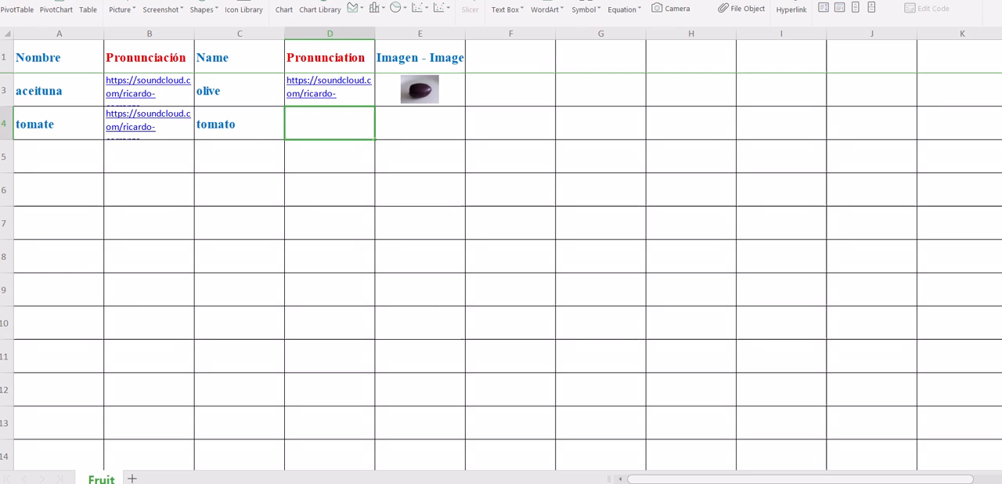
pyautogui.moveTo(564, 478)
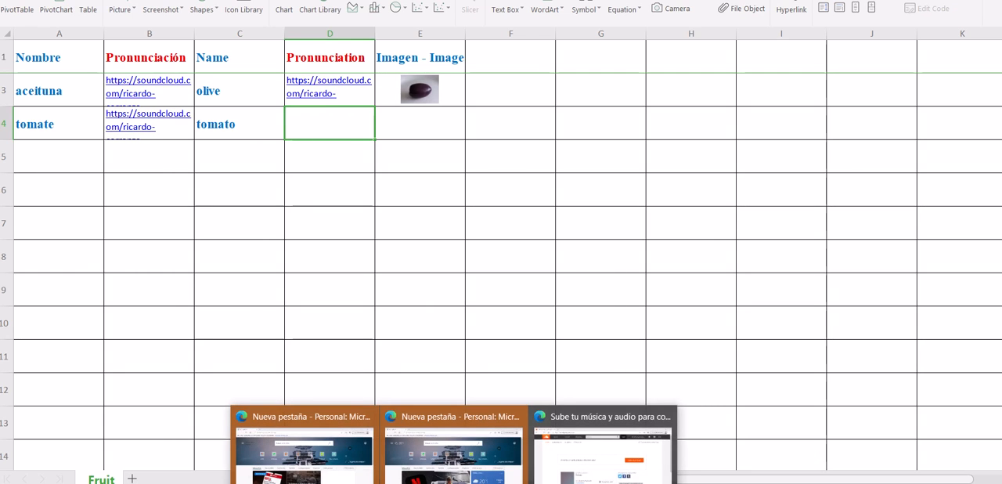
pyautogui.click(587, 465)
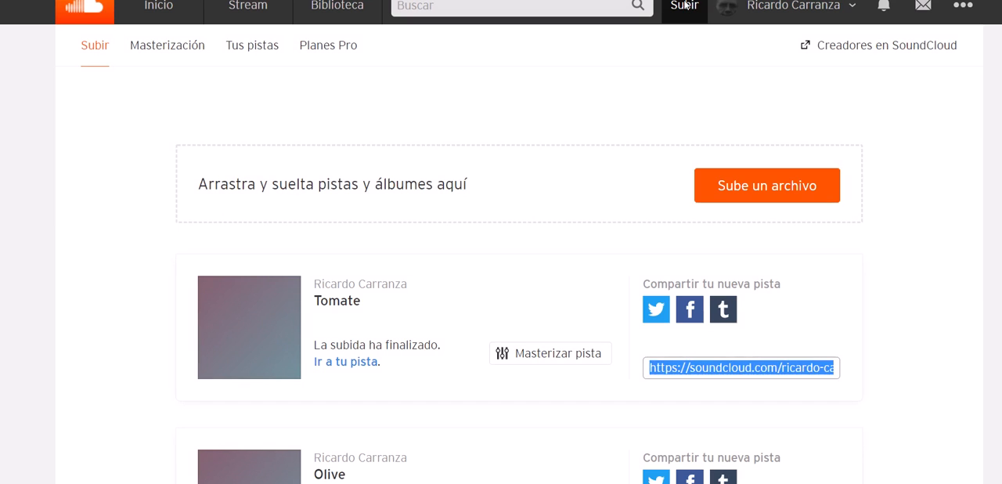
pyautogui.click(762, 185)
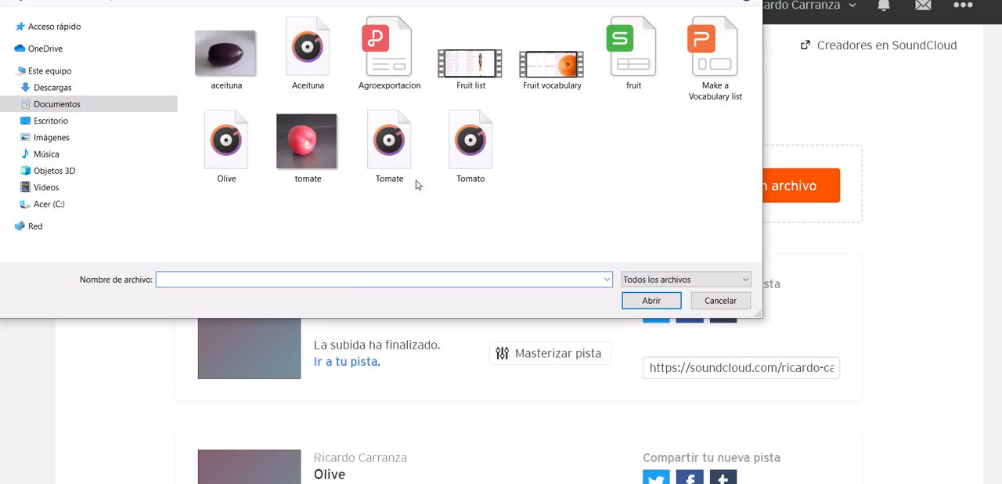
pyautogui.click(469, 145)
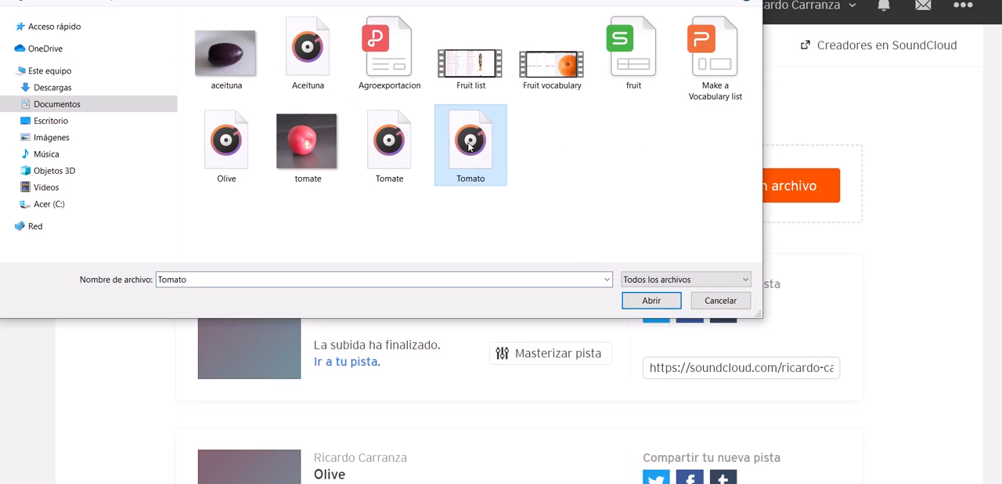
pyautogui.click(651, 301)
pyautogui.scroll(-1, 887, 171)
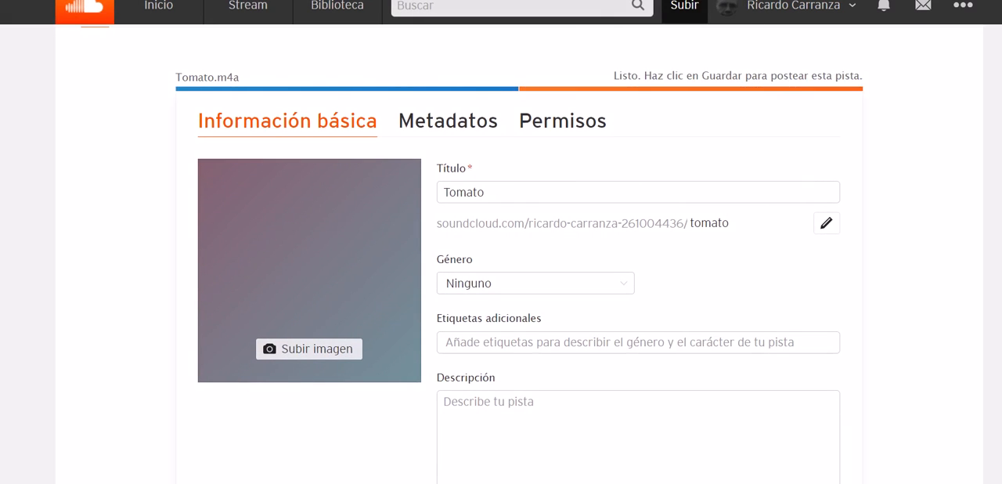
pyautogui.scroll(-6, 855, 280)
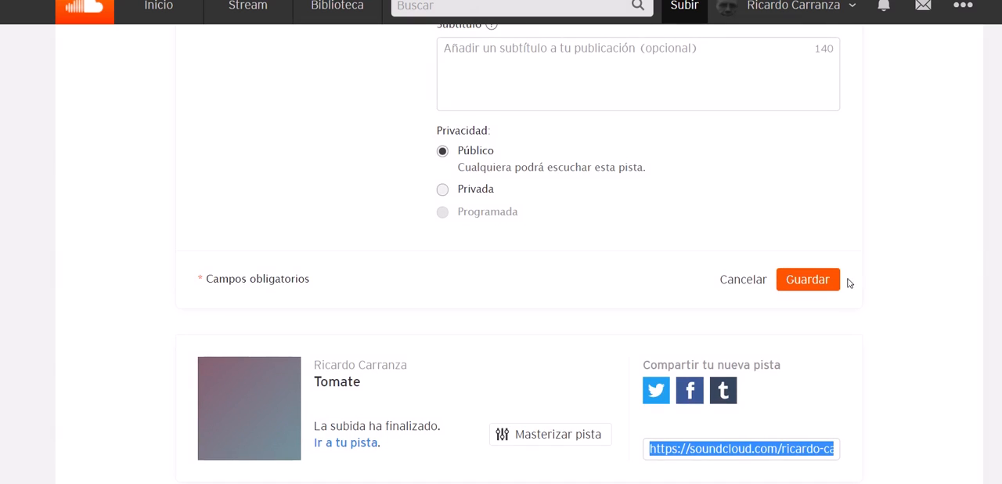
pyautogui.click(819, 279)
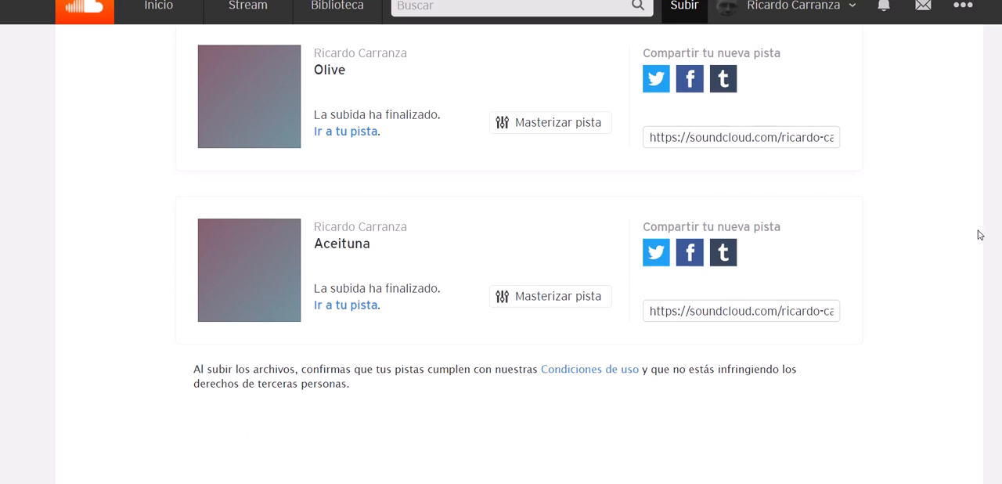
# Step: Copy the share link of the newly uploaded Tomato track
pyautogui.scroll(6, 519, 254)
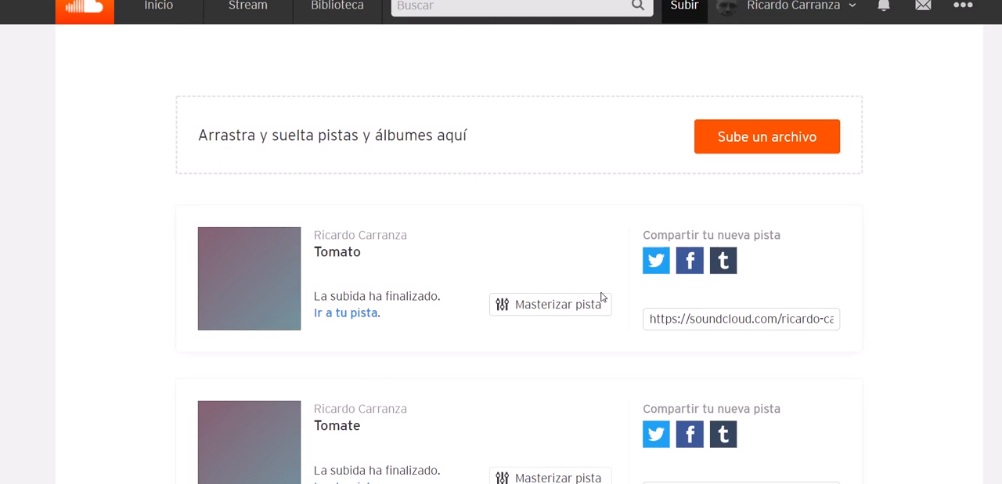
pyautogui.click(704, 323)
pyautogui.rightClick(704, 323)
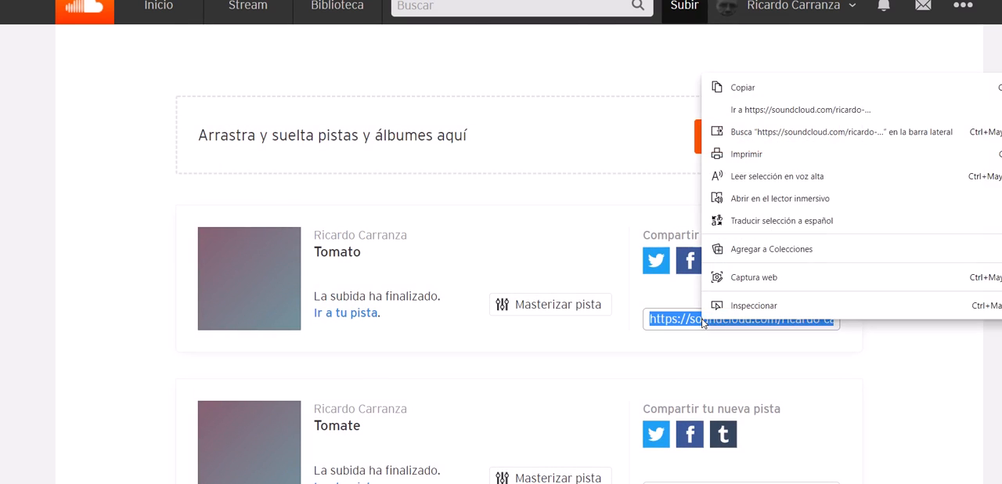
pyautogui.click(744, 86)
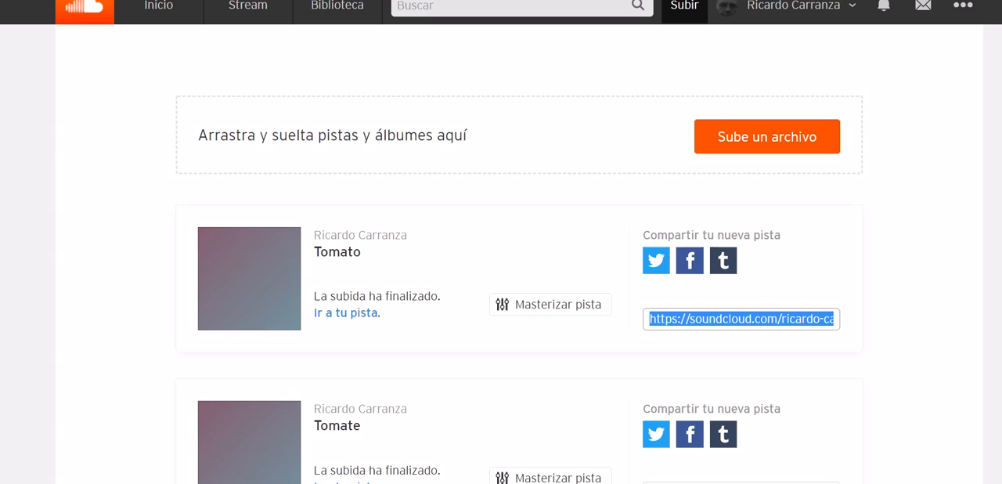
# Step: Return to the Fruit spreadsheet and hyperlink cell D4 to the copied SoundCloud address of the Tomato track
pyautogui.click(523, 483)
pyautogui.click(599, 450)
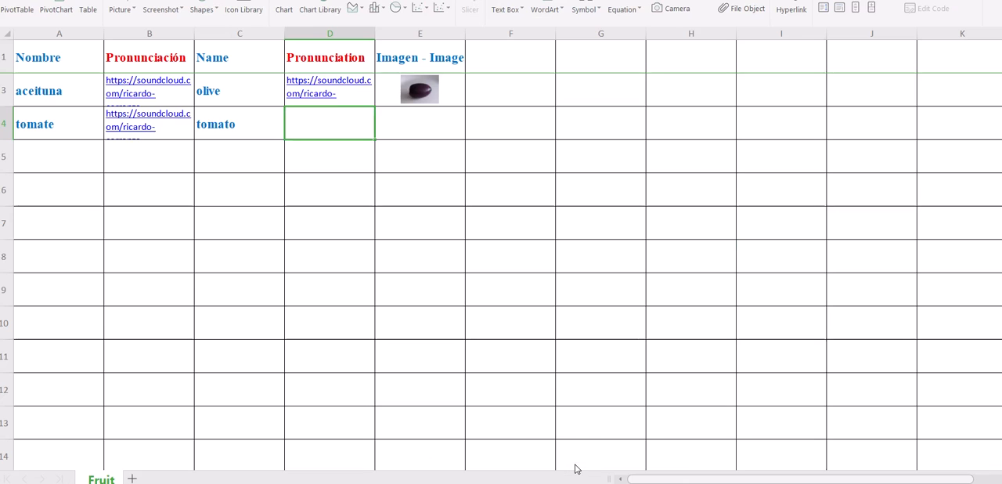
pyautogui.rightClick(327, 128)
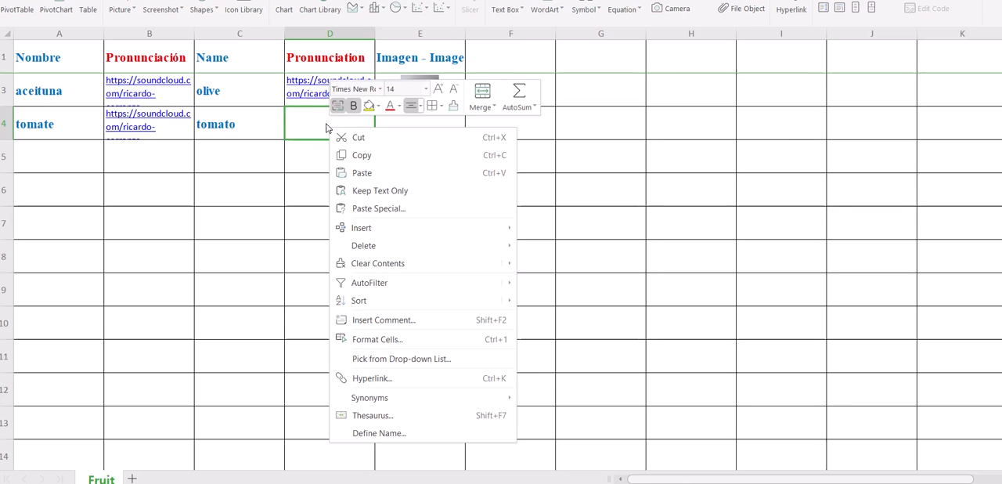
pyautogui.click(409, 381)
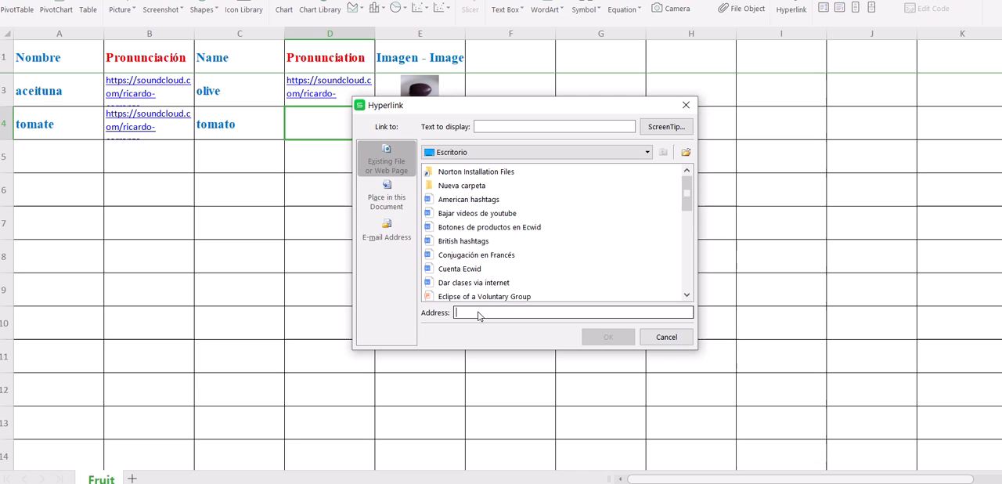
pyautogui.rightClick(479, 314)
pyautogui.click(511, 395)
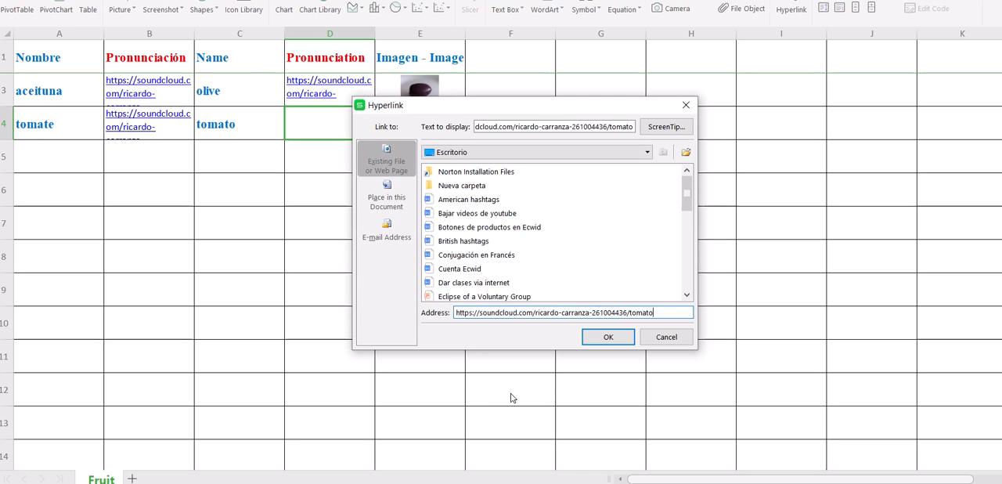
pyautogui.click(609, 337)
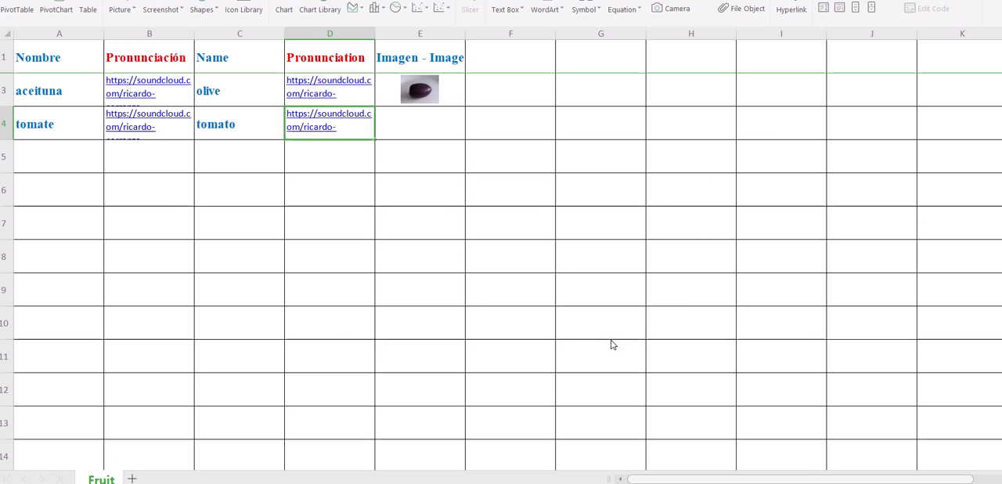
# Step: Insert the tomate picture file from the Make a vocabulary folder at cell E4
pyautogui.click(419, 129)
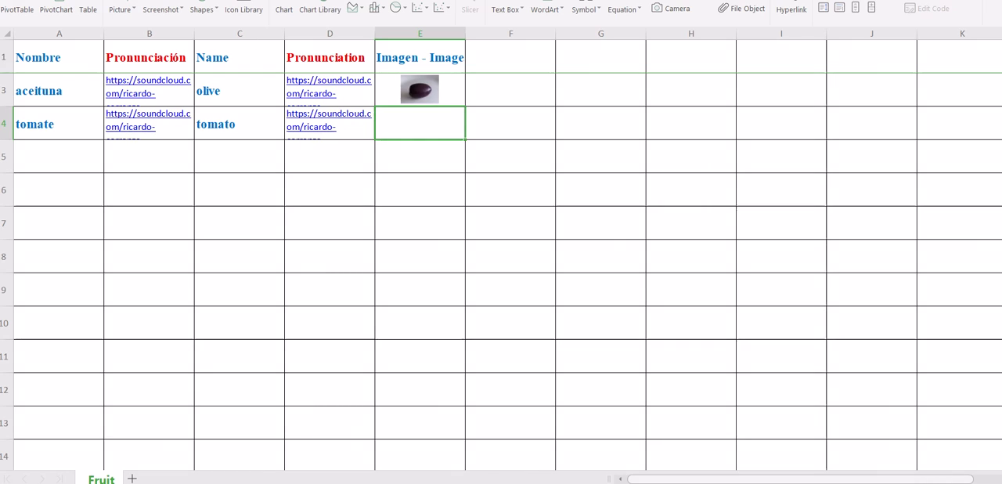
pyautogui.click(122, 11)
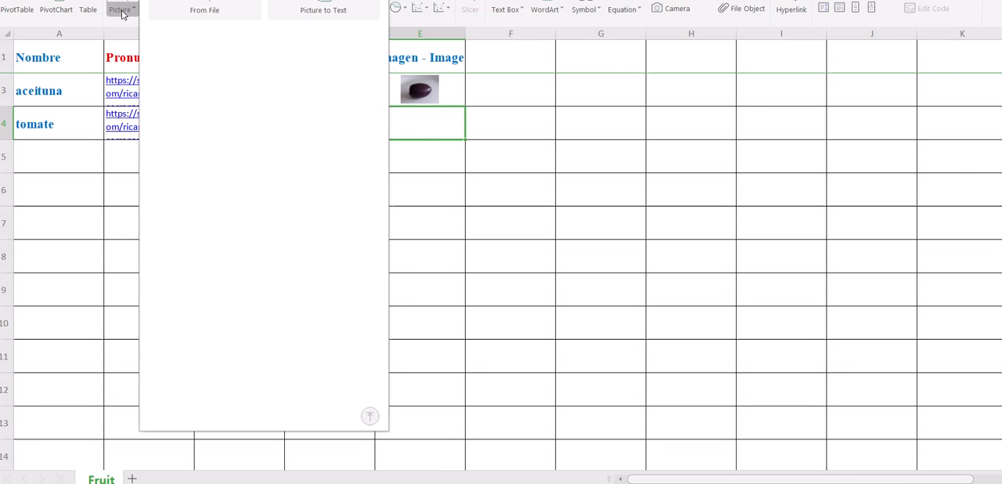
pyautogui.click(202, 16)
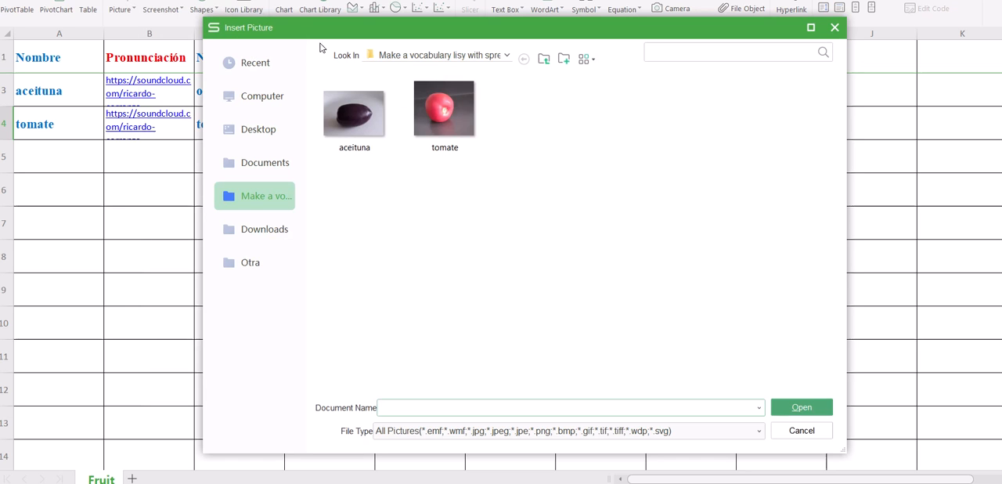
pyautogui.click(442, 112)
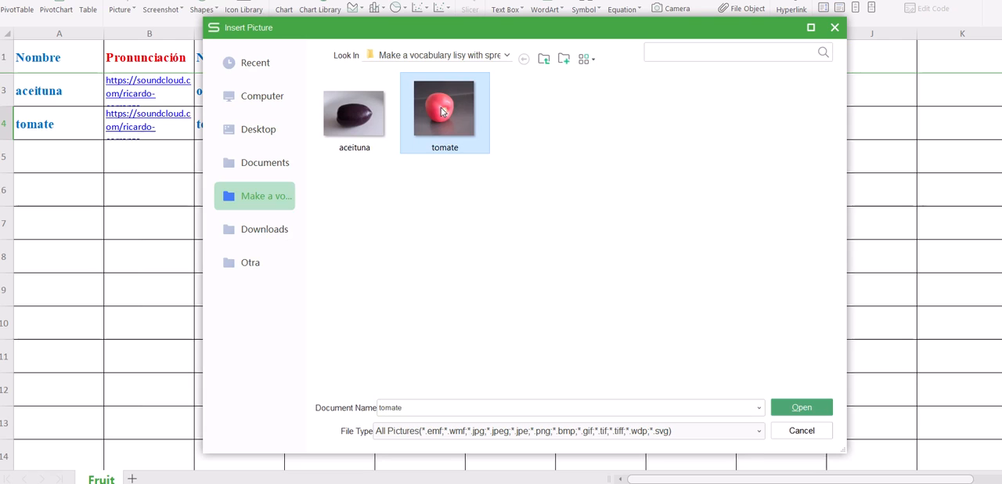
pyautogui.click(804, 405)
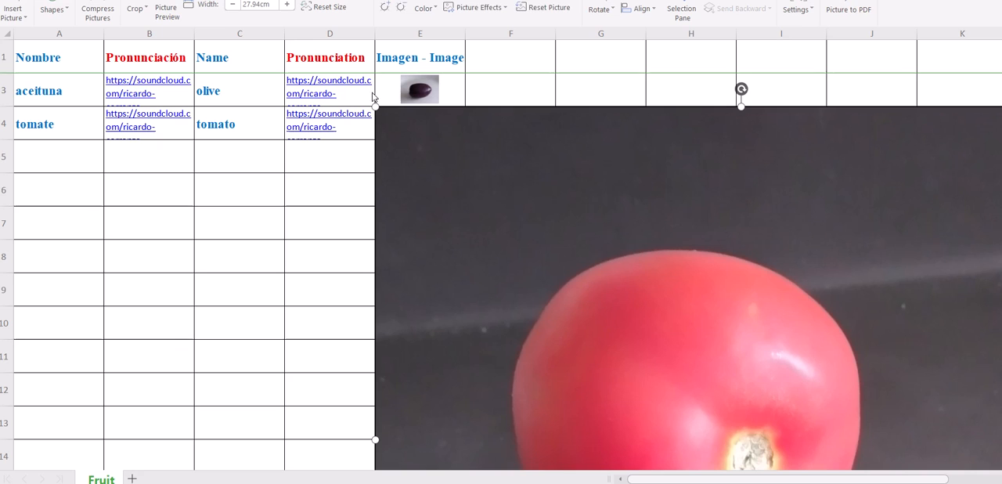
# Step: Shrink the tomato picture to about 1.32 cm wide at cell E4 and embed it into the cell
pyautogui.moveTo(376, 107); pyautogui.dragTo(582, 302)
pyautogui.moveTo(660, 329); pyautogui.dragTo(472, 161)
pyautogui.moveTo(413, 131); pyautogui.dragTo(558, 265)
pyautogui.moveTo(621, 286); pyautogui.dragTo(439, 134)
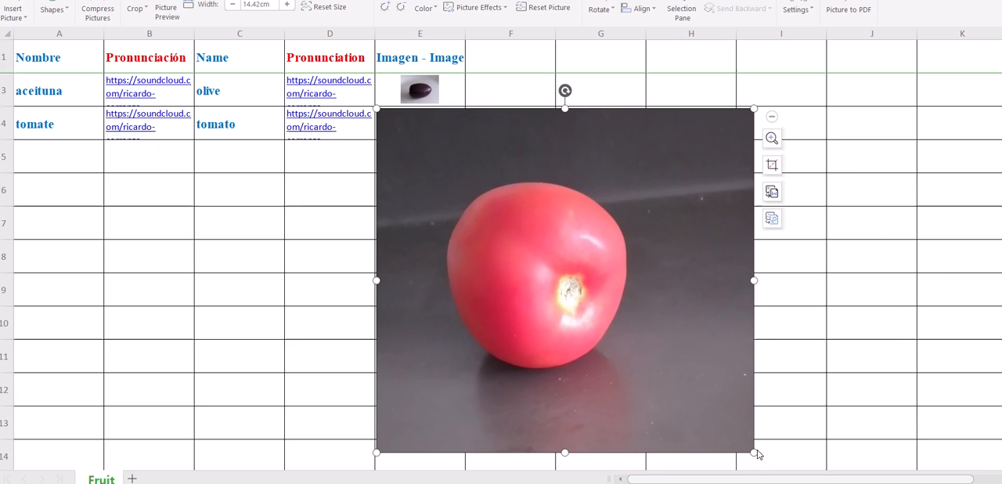
pyautogui.moveTo(756, 452); pyautogui.dragTo(452, 143)
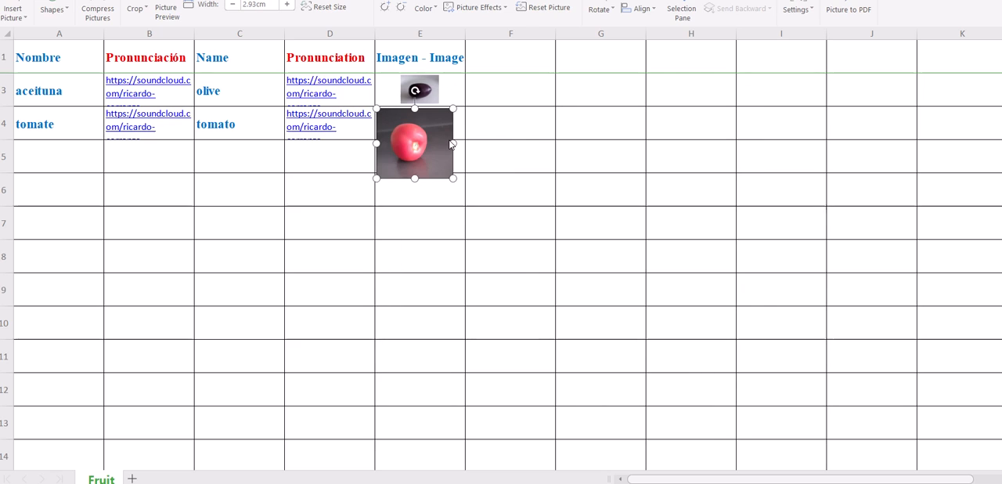
pyautogui.moveTo(454, 180); pyautogui.dragTo(415, 143)
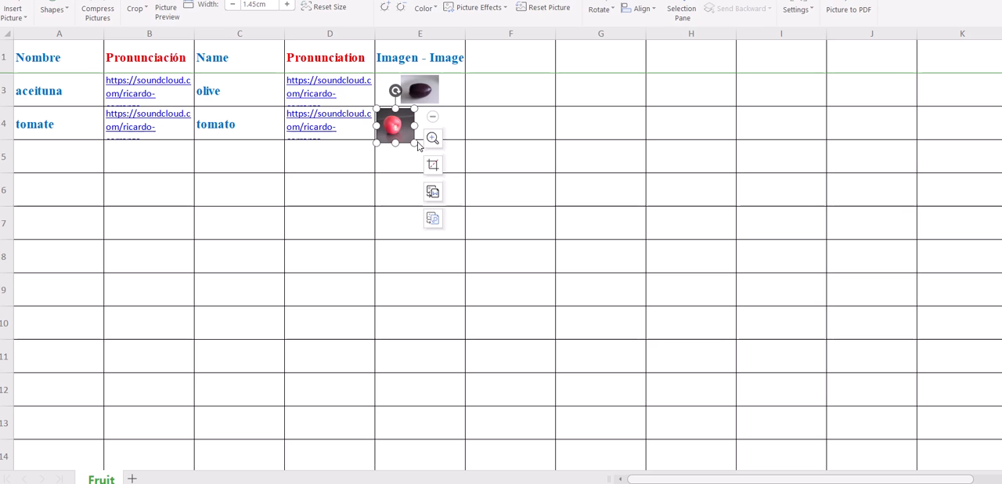
pyautogui.moveTo(417, 146); pyautogui.dragTo(412, 141)
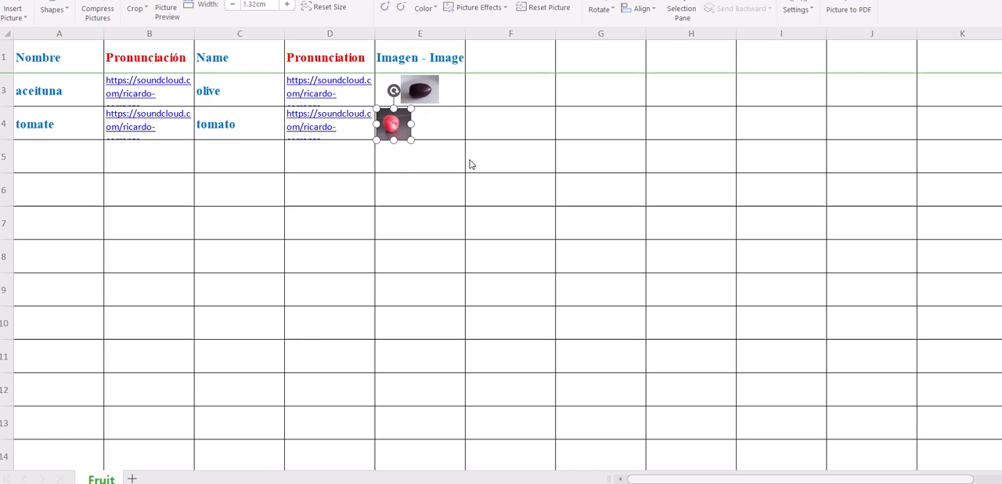
pyautogui.rightClick(394, 130)
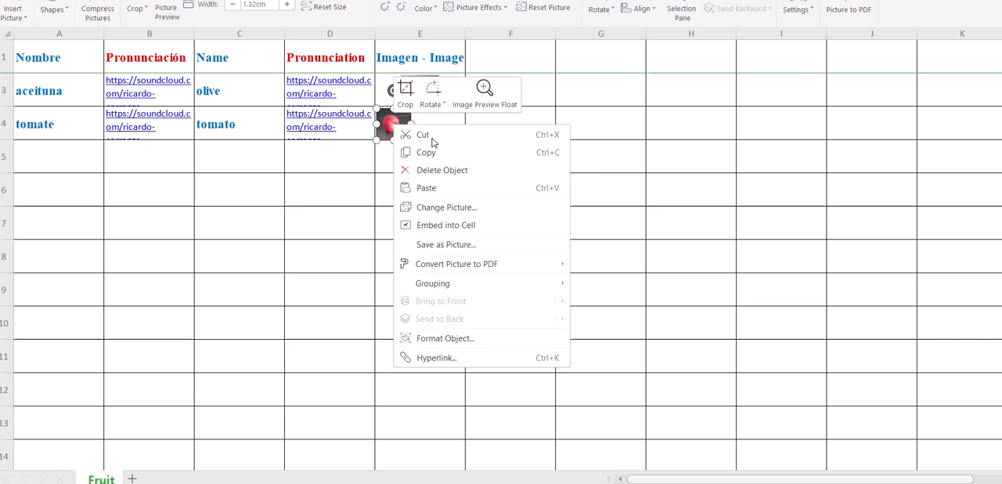
pyautogui.click(484, 226)
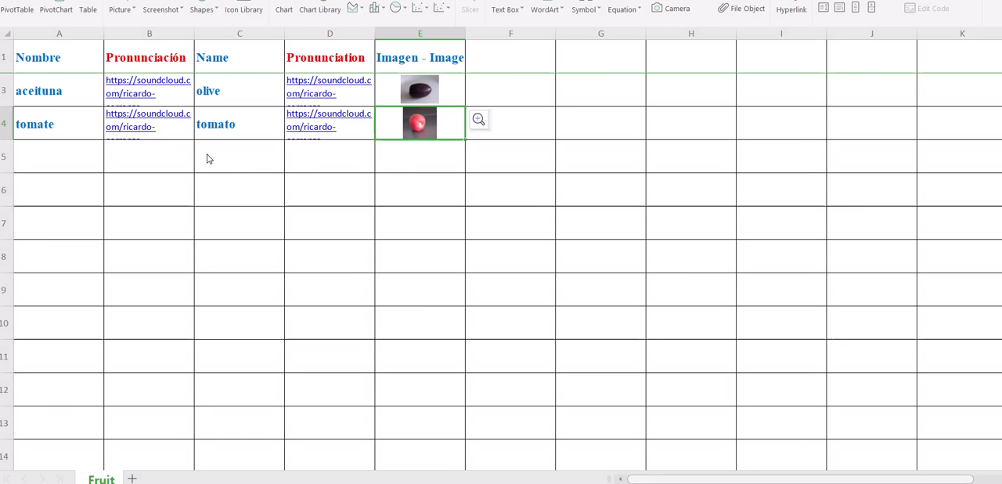
# Step: Test the hyperlinks in B3 and D3 by playing the Aceituna and Olive tracks on SoundCloud, returning to the Fruit spreadsheet each time
pyautogui.click(145, 85)
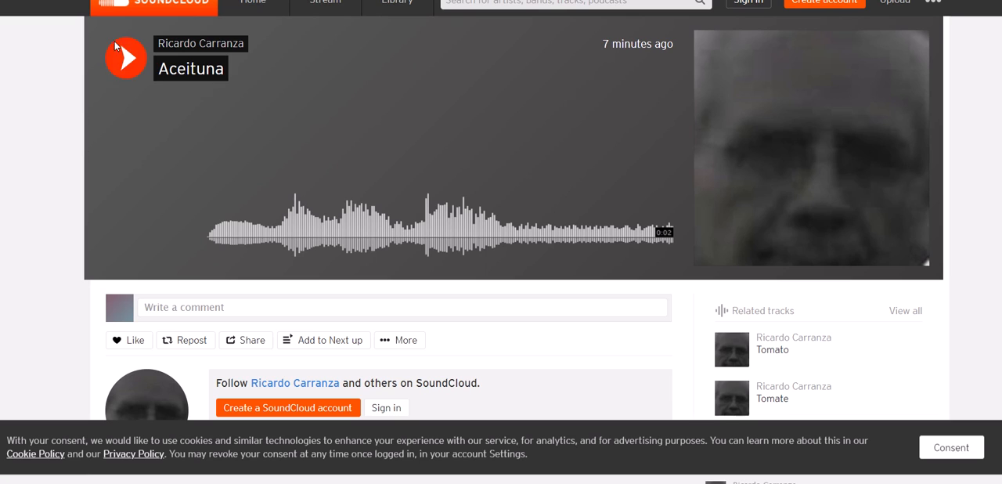
pyautogui.click(124, 63)
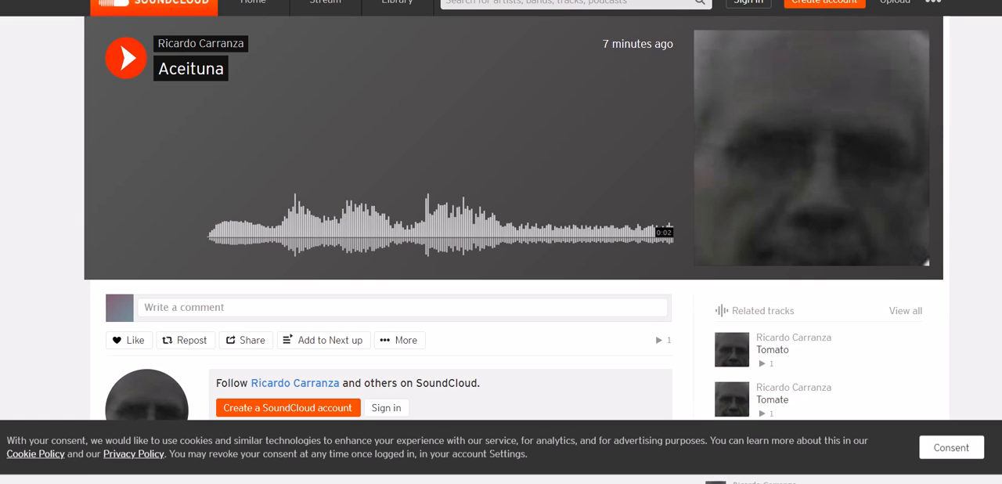
pyautogui.hotkey('alt', 'Tab')
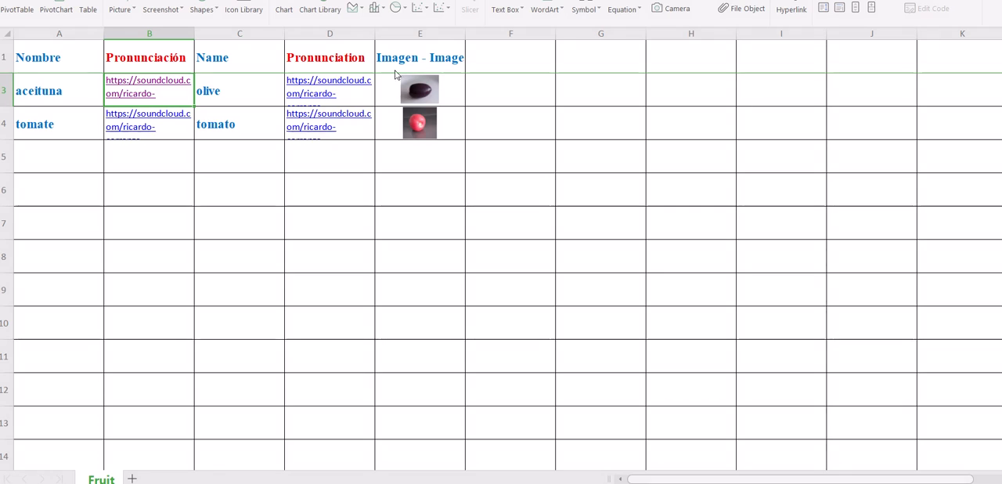
pyautogui.click(329, 83)
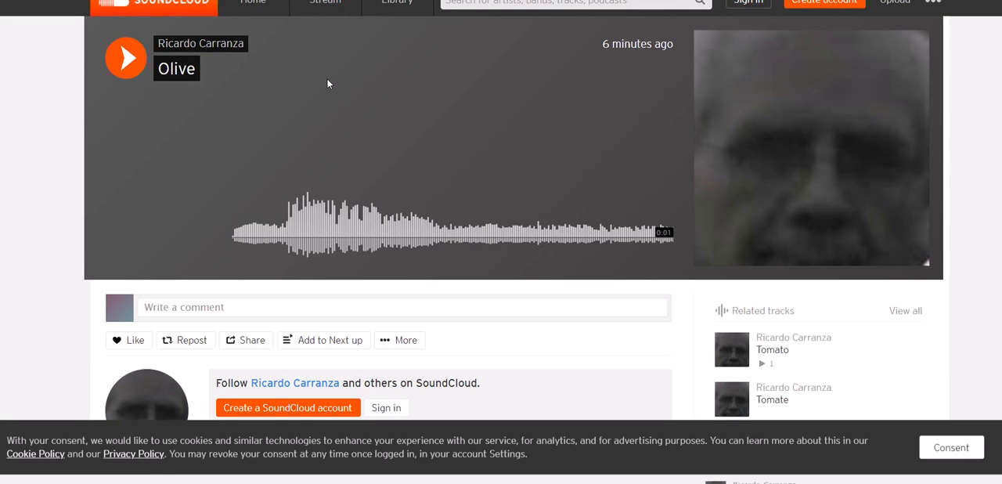
pyautogui.click(128, 57)
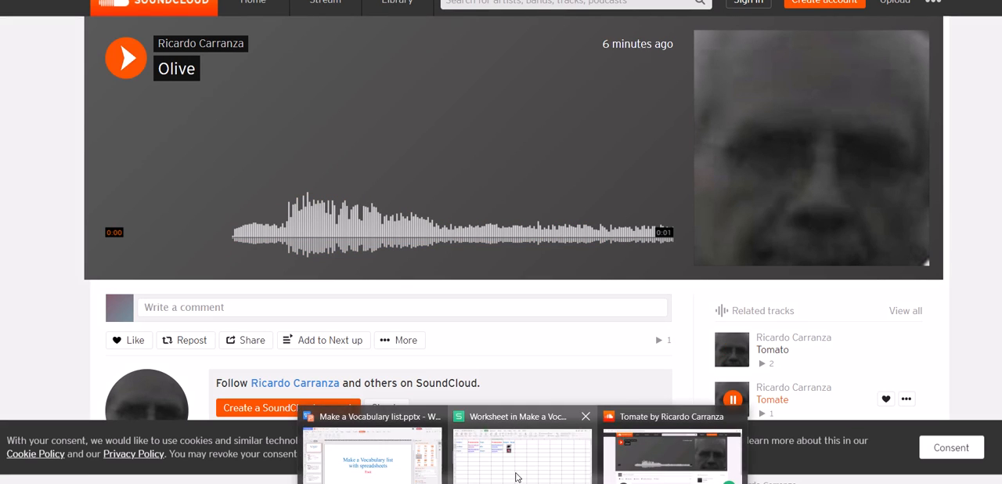
pyautogui.click(519, 475)
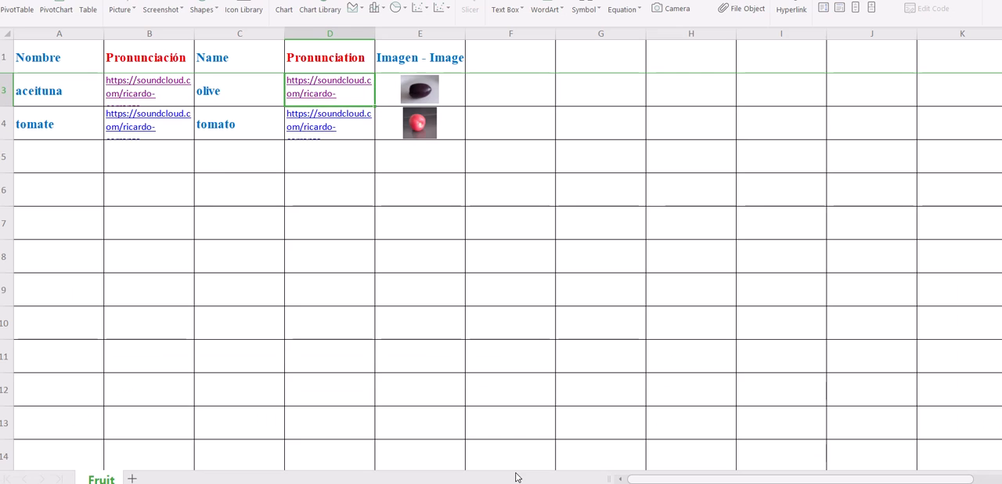
# Step: Test the hyperlink in B4 by playing the Tomate track on SoundCloud, and return to the Fruit spreadsheet
pyautogui.click(150, 120)
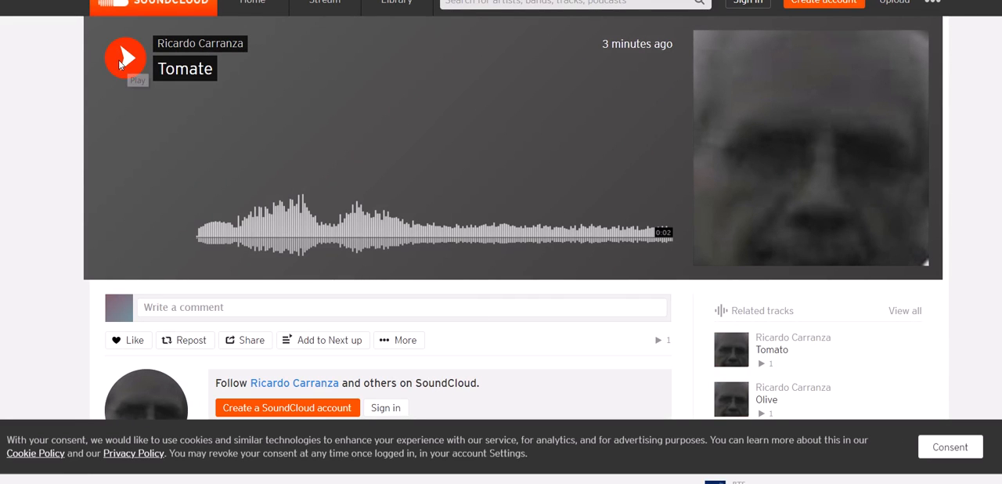
pyautogui.click(125, 59)
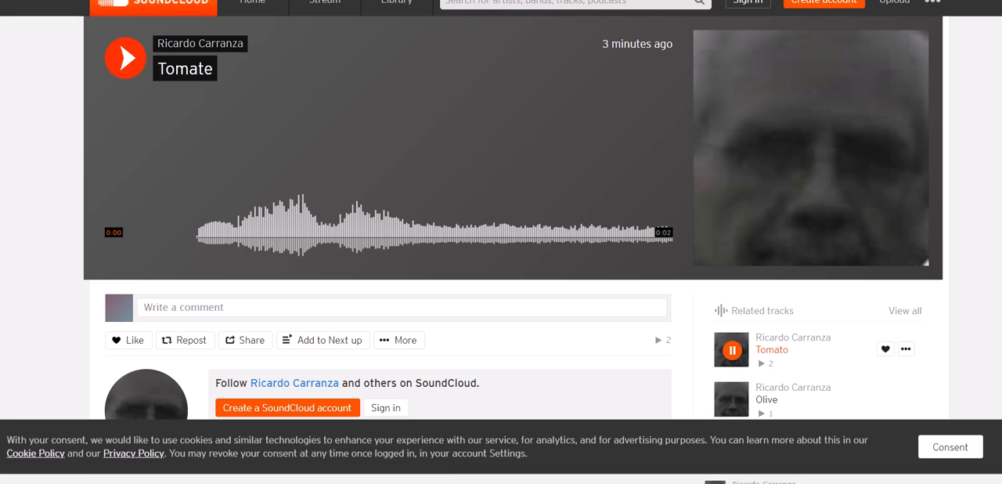
pyautogui.moveTo(450, 459)
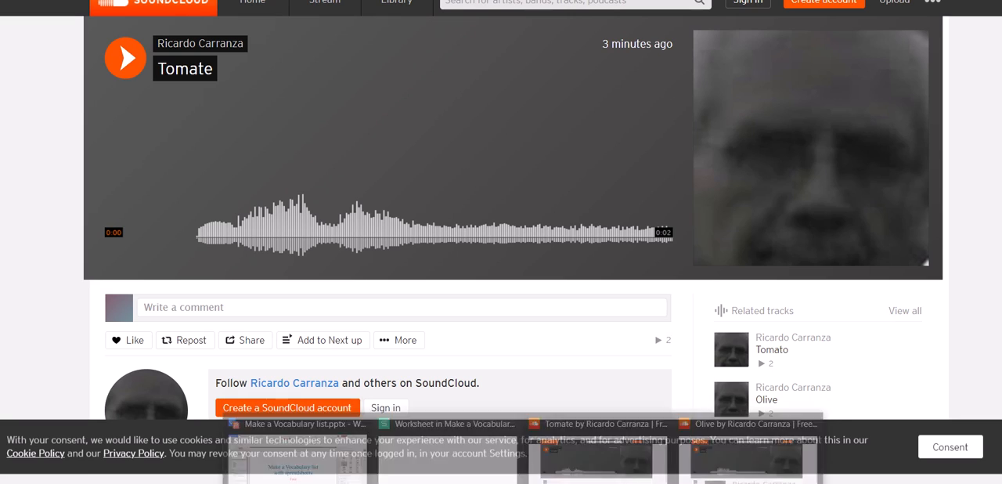
pyautogui.moveTo(524, 483)
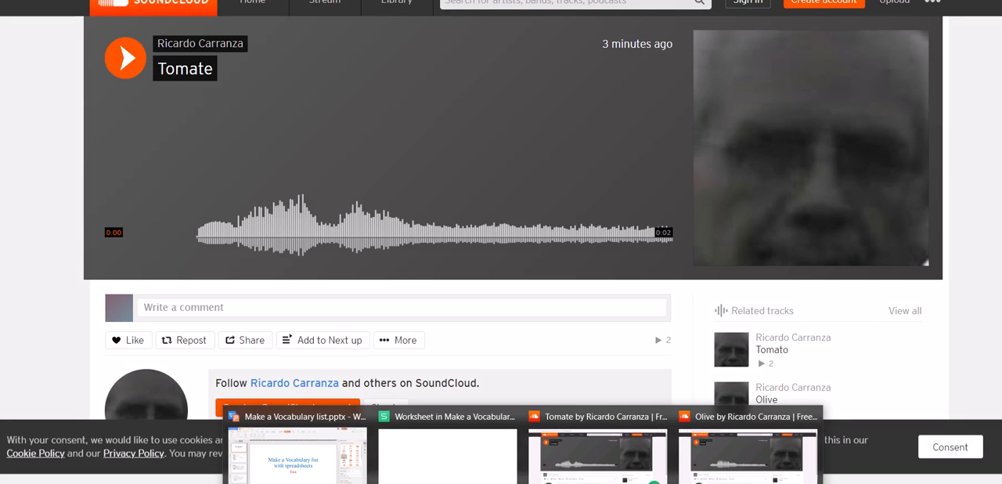
pyautogui.click(748, 459)
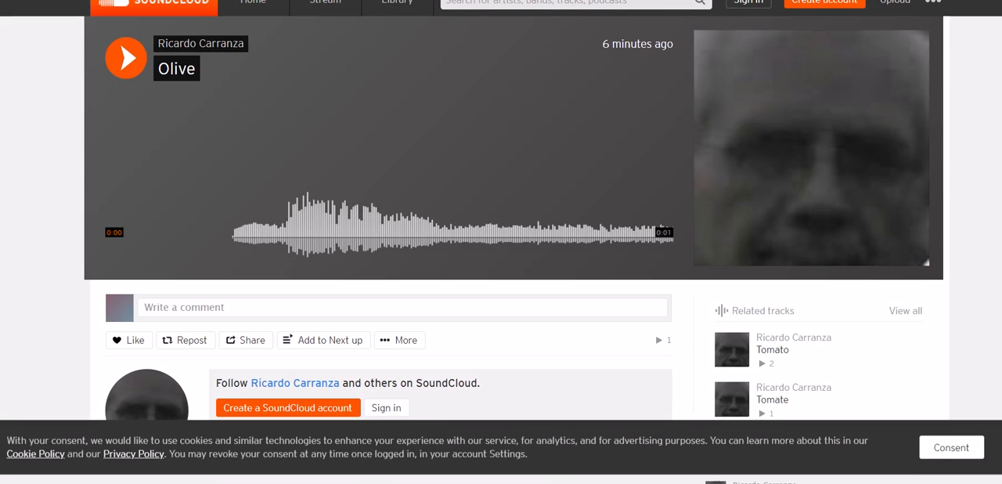
pyautogui.hotkey('alt', 'Tab')
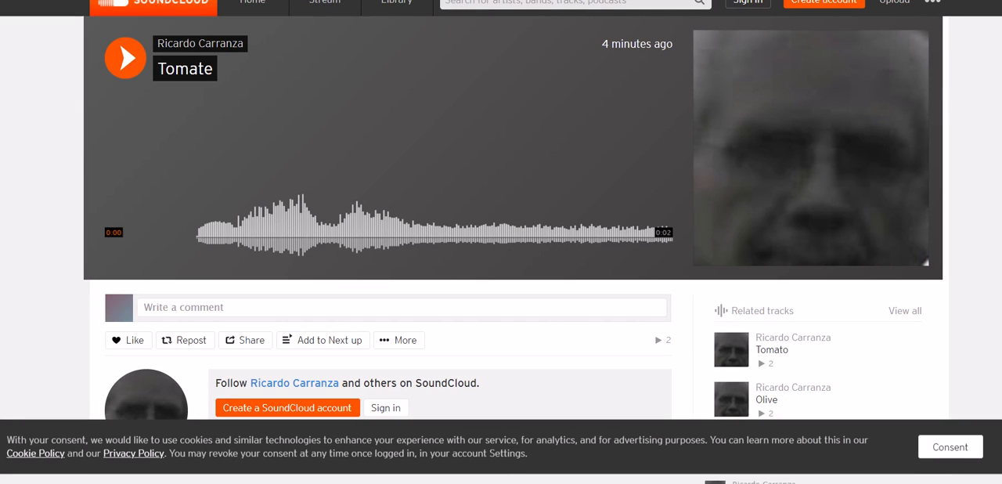
pyautogui.hotkey('alt', 'Tab')
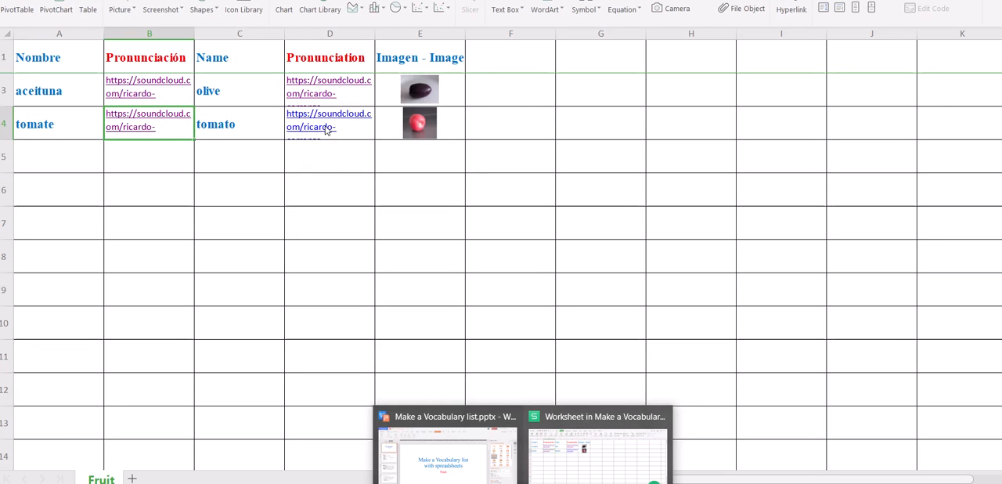
# Step: Test the hyperlink in D4 by playing the Tomato track on SoundCloud, and return to the Fruit spreadsheet
pyautogui.click(328, 127)
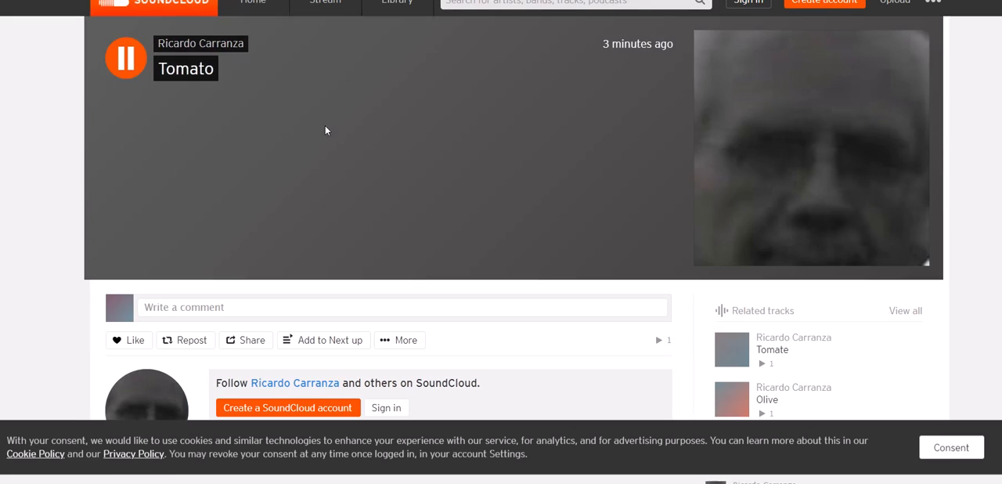
pyautogui.click(135, 61)
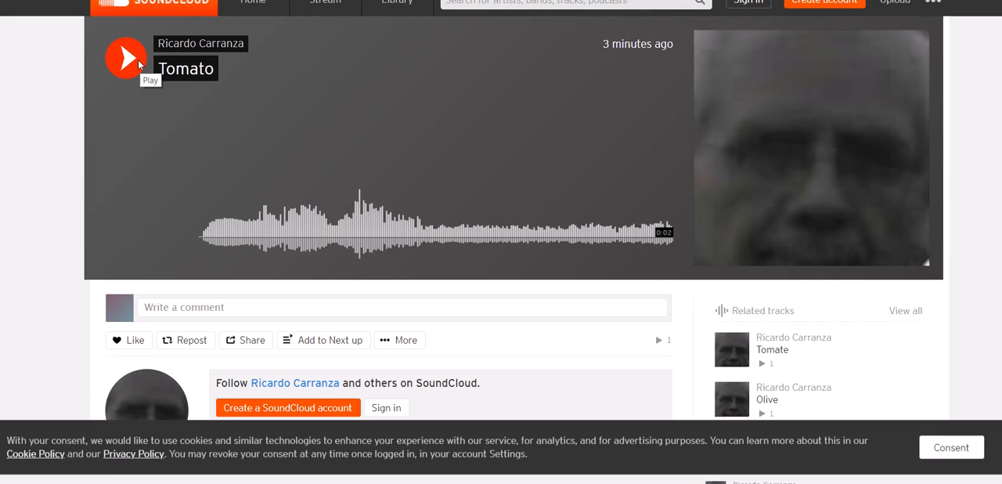
pyautogui.click(138, 59)
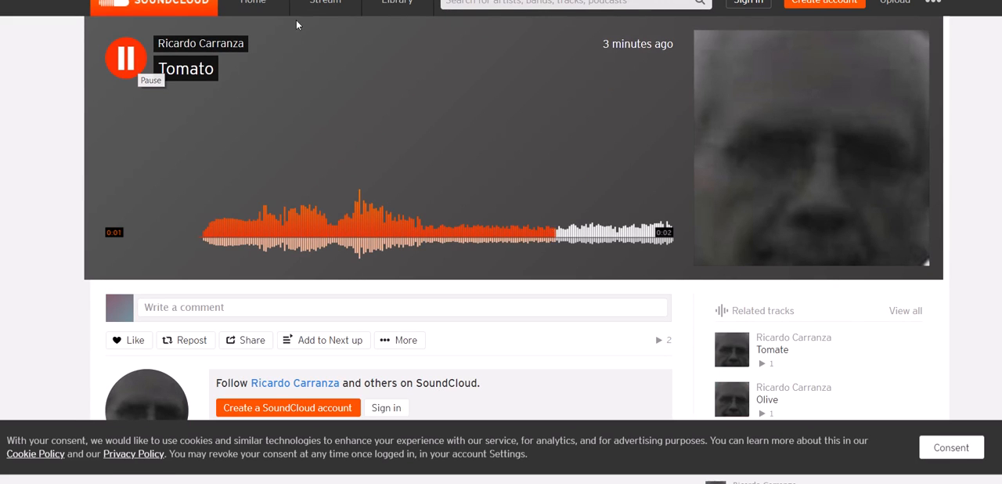
pyautogui.hotkey('alt', 'Tab')
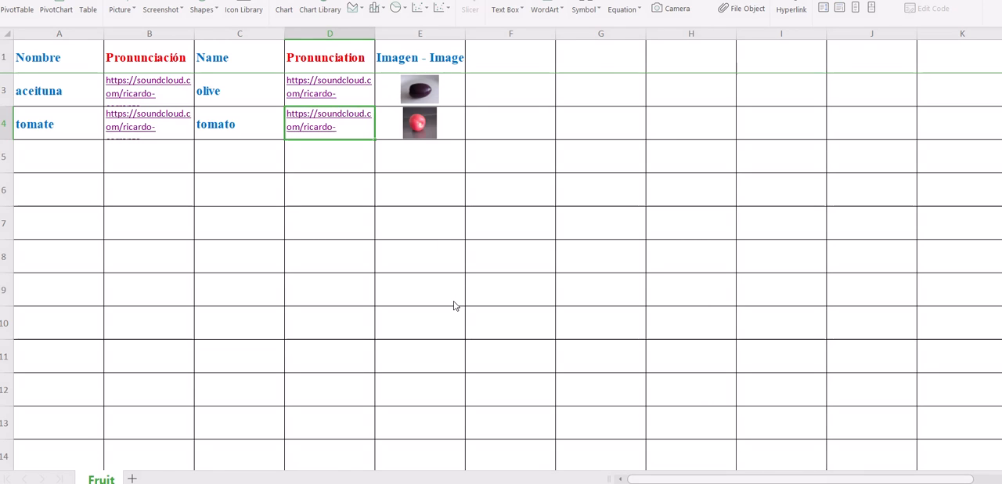
# Step: Preview the embedded olive picture in E3 and the tomato picture in E4 enlarged, closing each preview
pyautogui.click(426, 93)
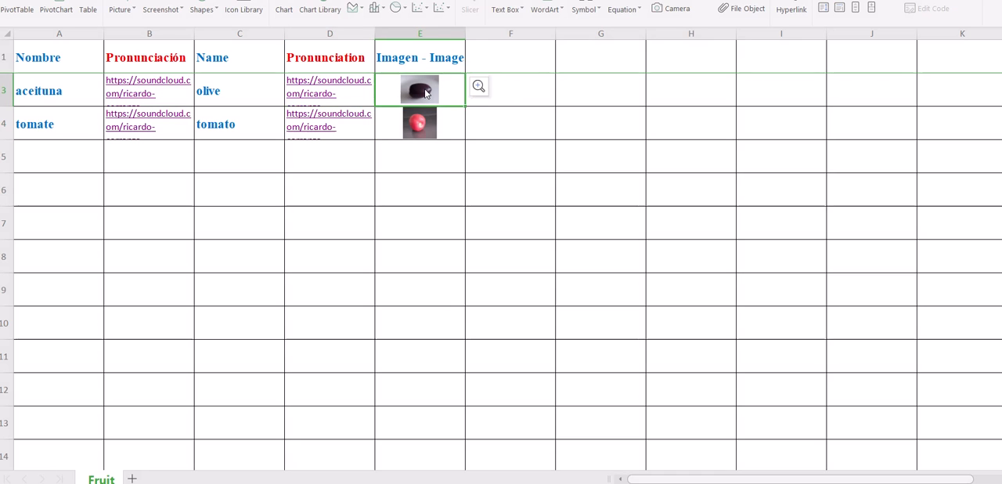
pyautogui.click(483, 90)
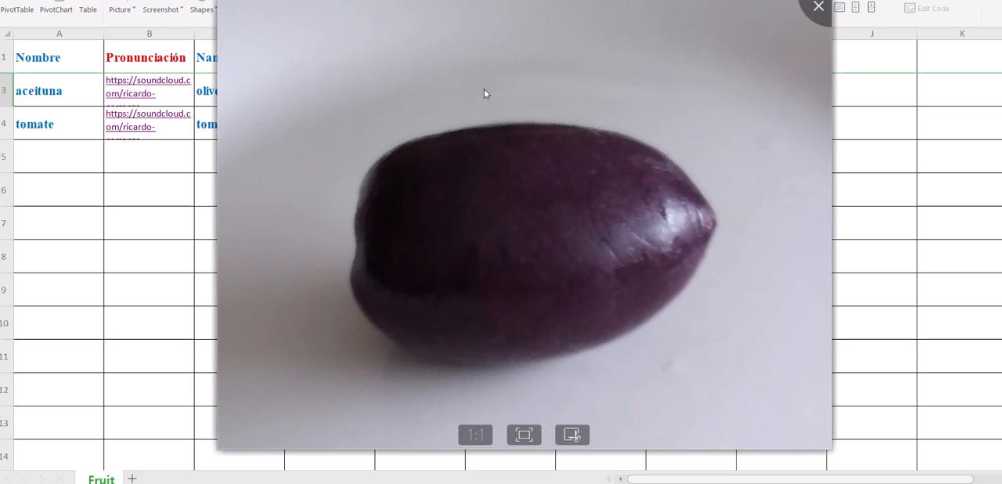
pyautogui.click(818, 9)
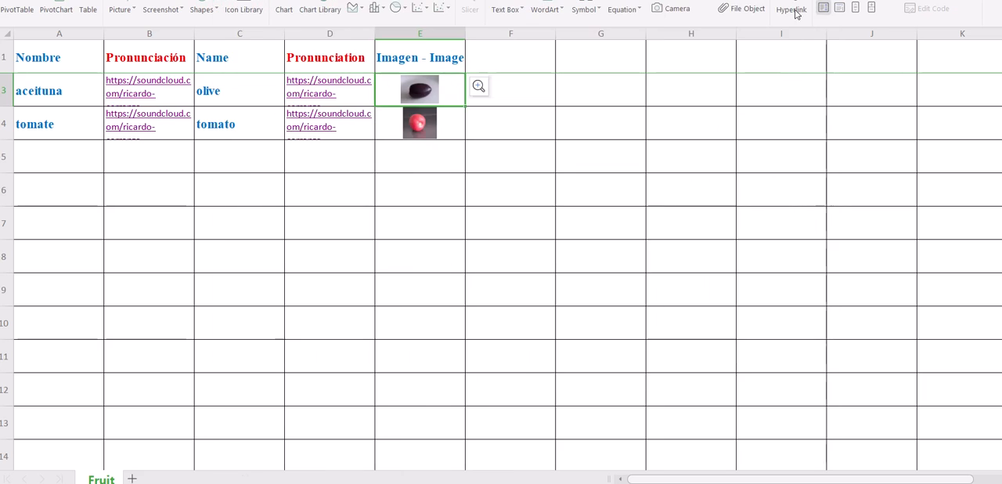
pyautogui.click(427, 132)
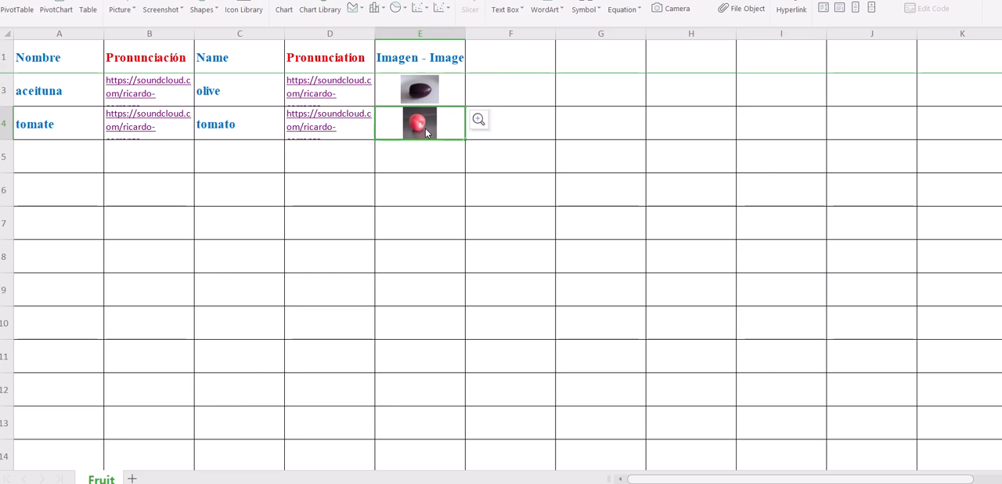
pyautogui.click(483, 122)
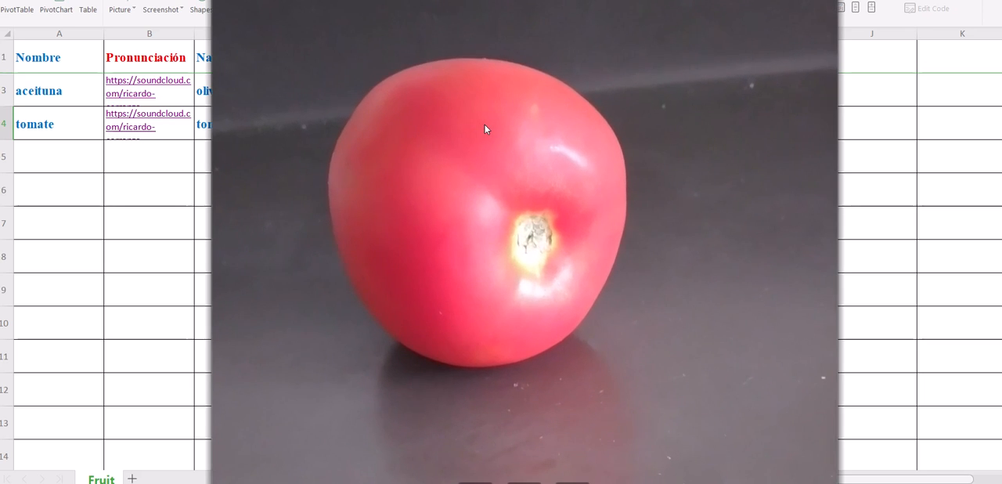
pyautogui.press('Escape')
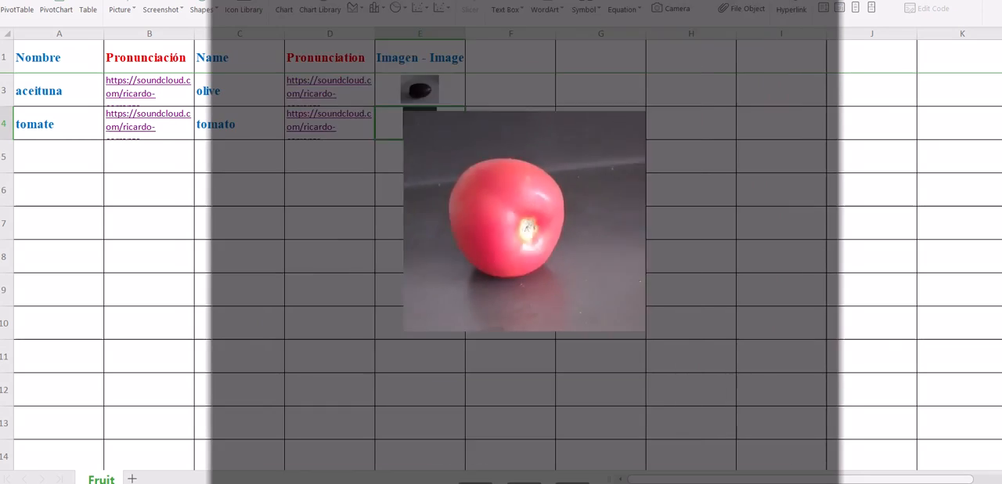